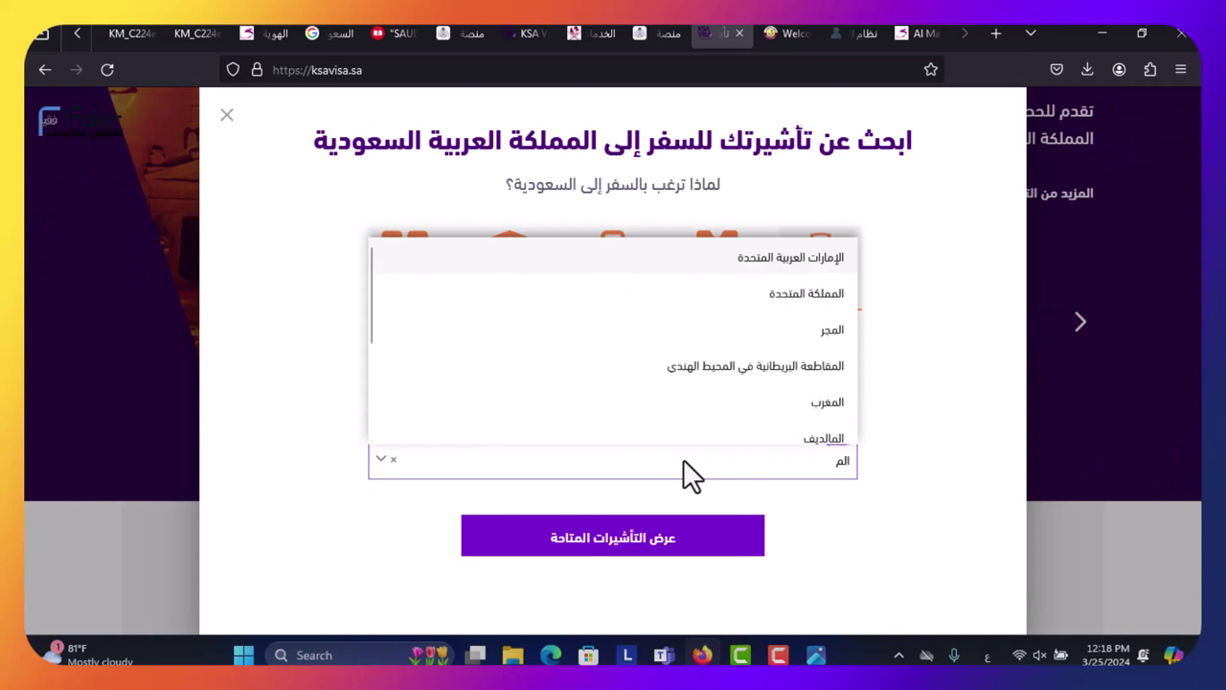
# - Choose المغرب as nationality and GCC permanent residence (3+ months), then show the available visas
pyautogui.click(691, 427)
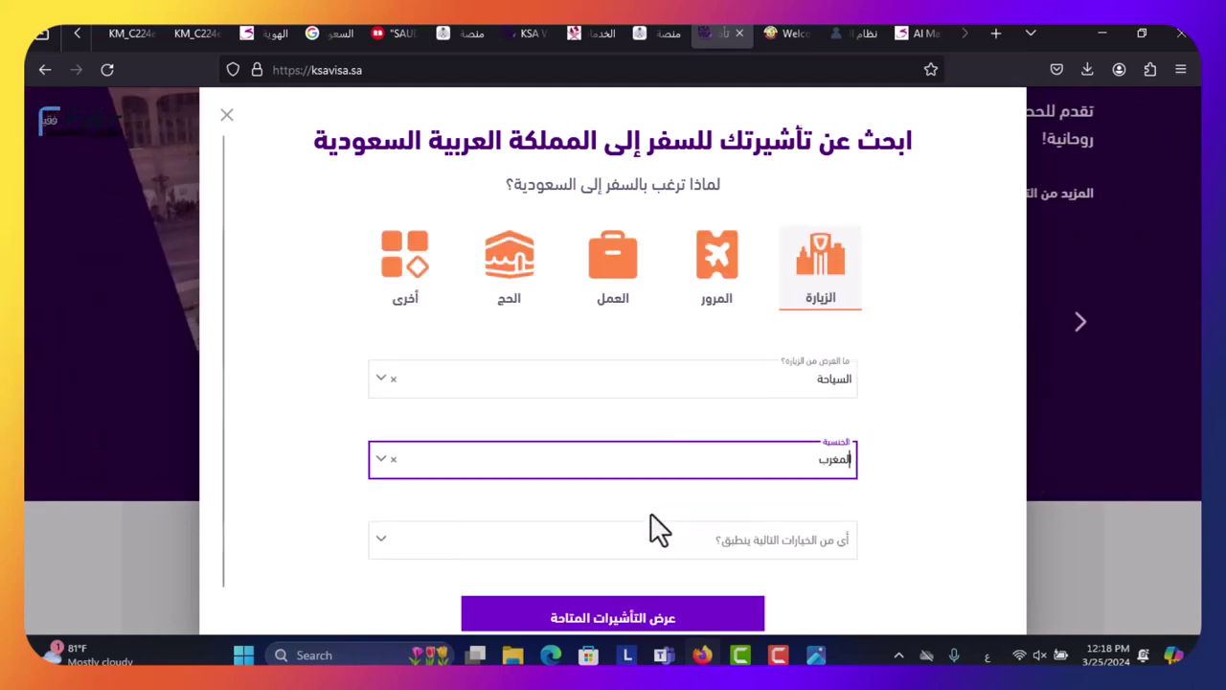
pyautogui.click(652, 539)
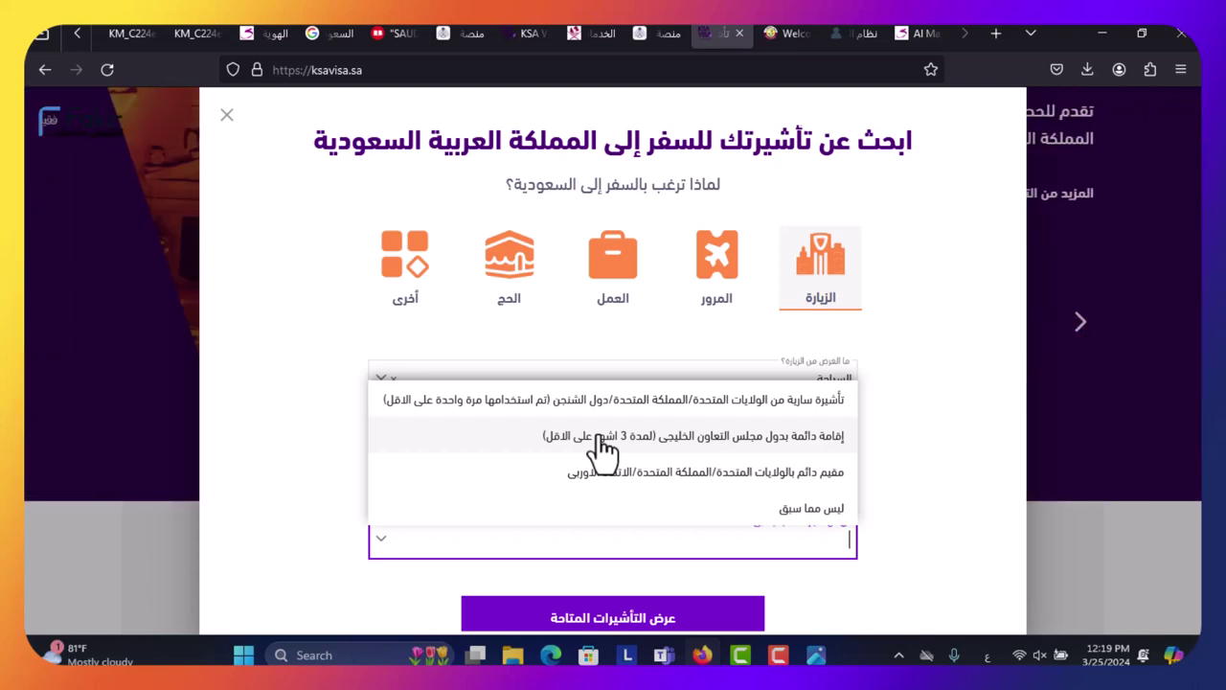
pyautogui.click(600, 437)
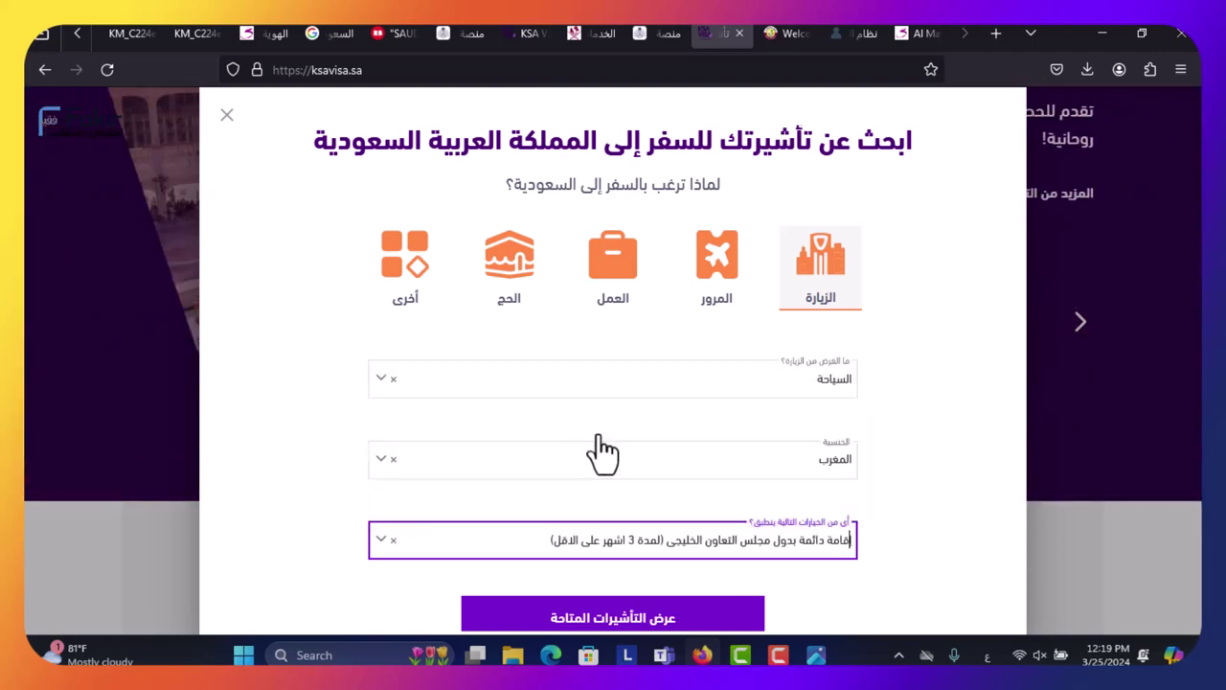
pyautogui.scroll(-1, 774, 518)
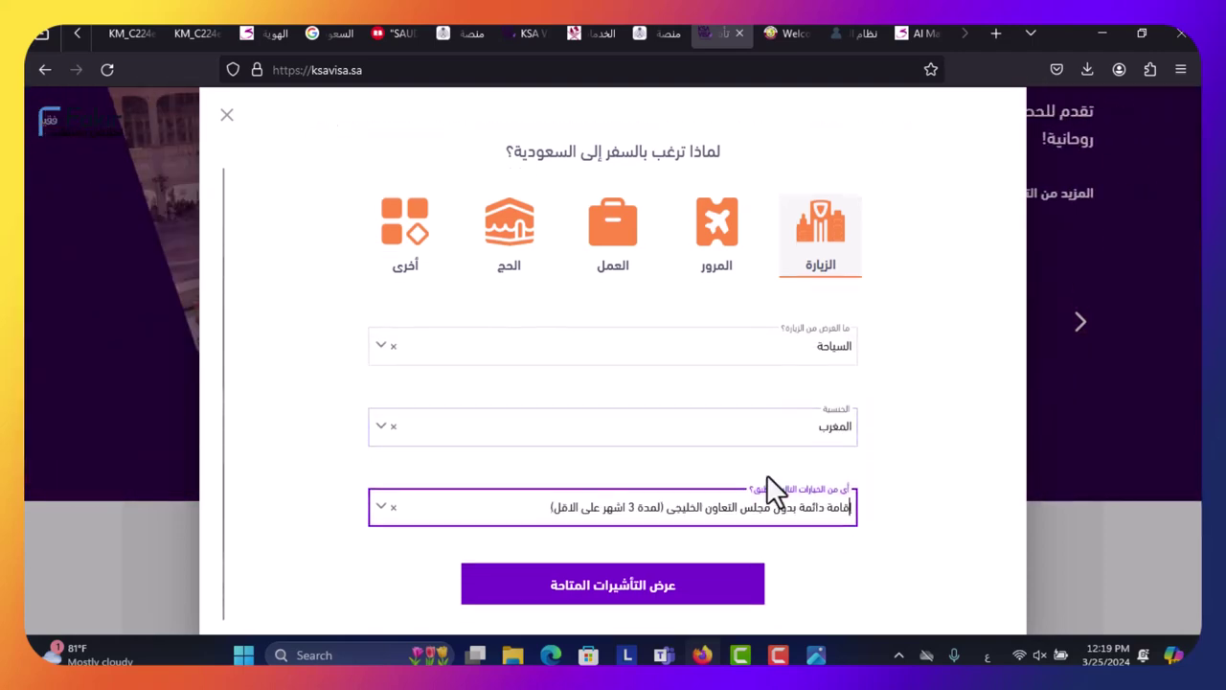
pyautogui.click(657, 583)
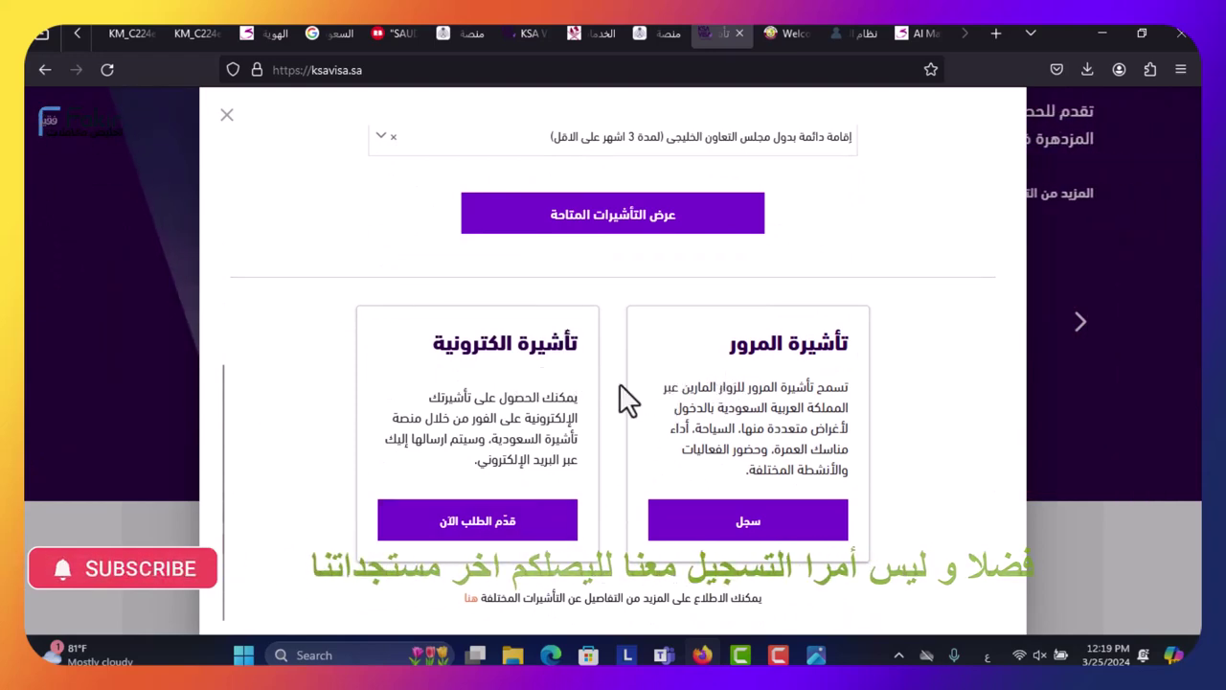
# - Apply for the electronic visa and close the quick-request popup
pyautogui.click(479, 522)
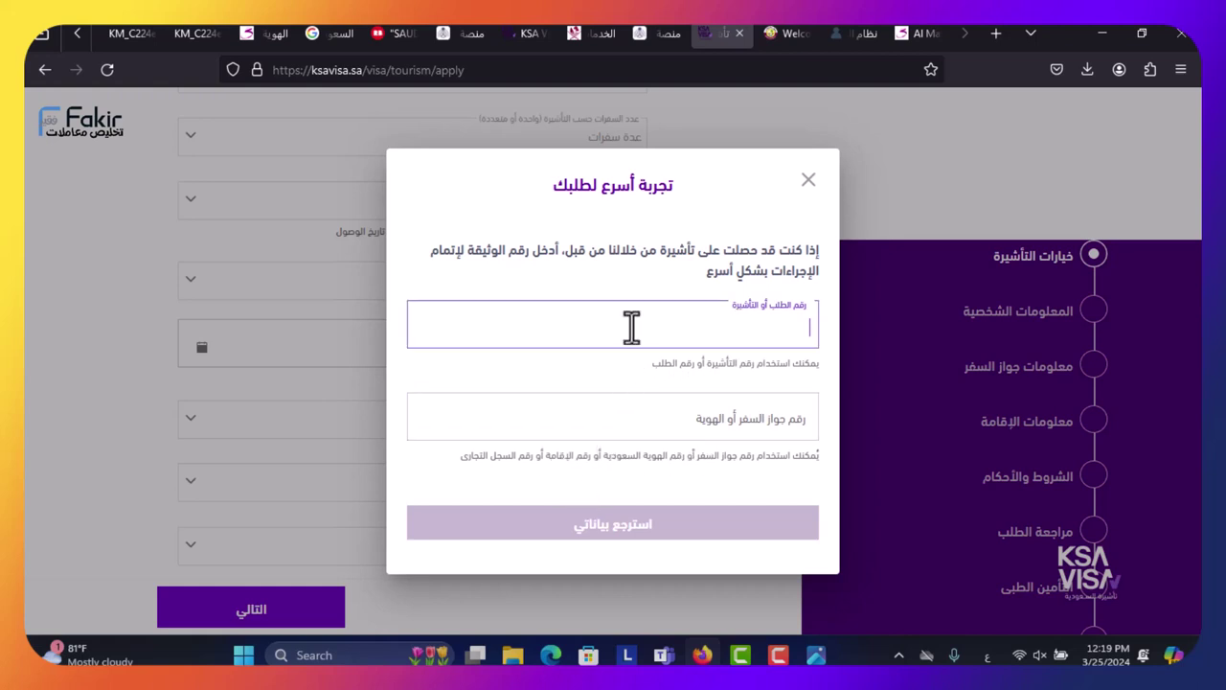
pyautogui.click(808, 182)
# - Pick 28 March 2024 (3/28/2024) as the expected arrival date, replacing the first choice of 26 March
pyautogui.scroll(3, 561, 282)
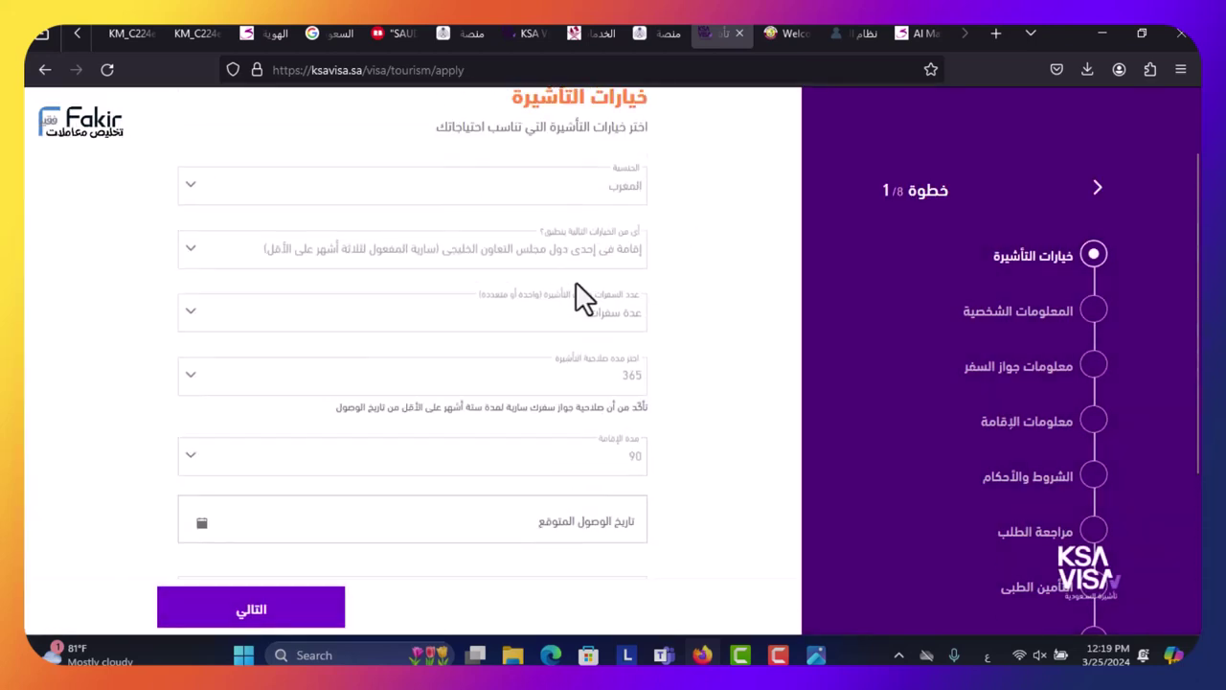
pyautogui.scroll(2, 585, 300)
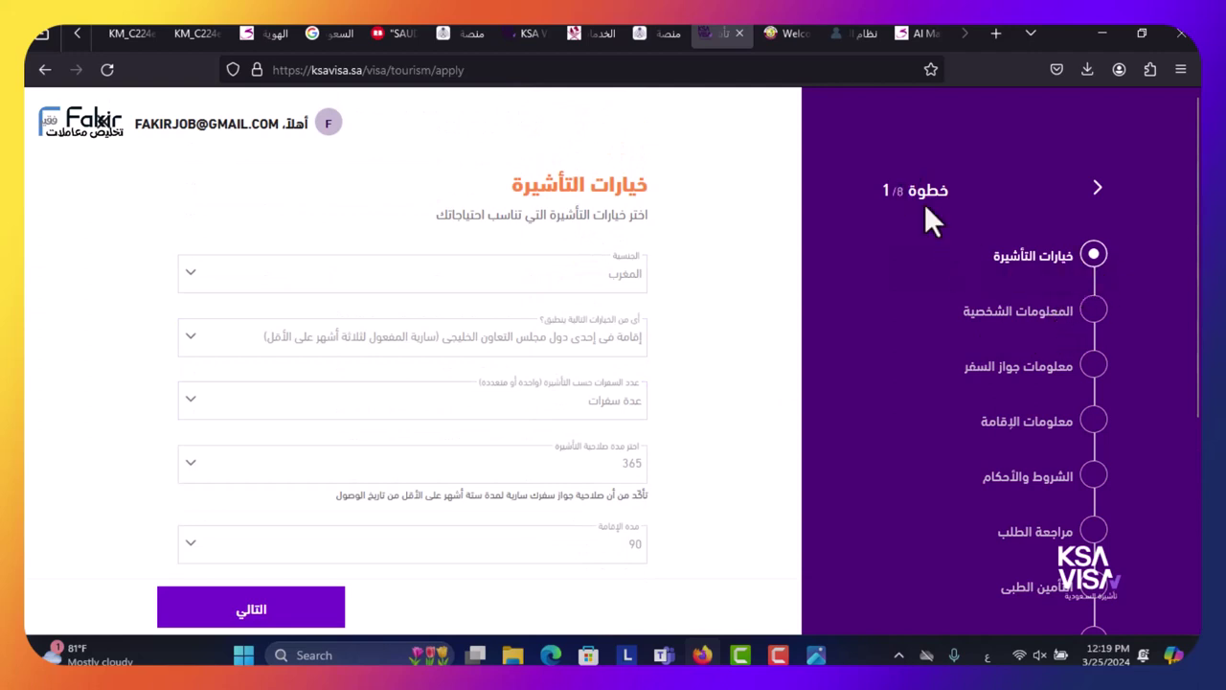
pyautogui.scroll(-2, 568, 227)
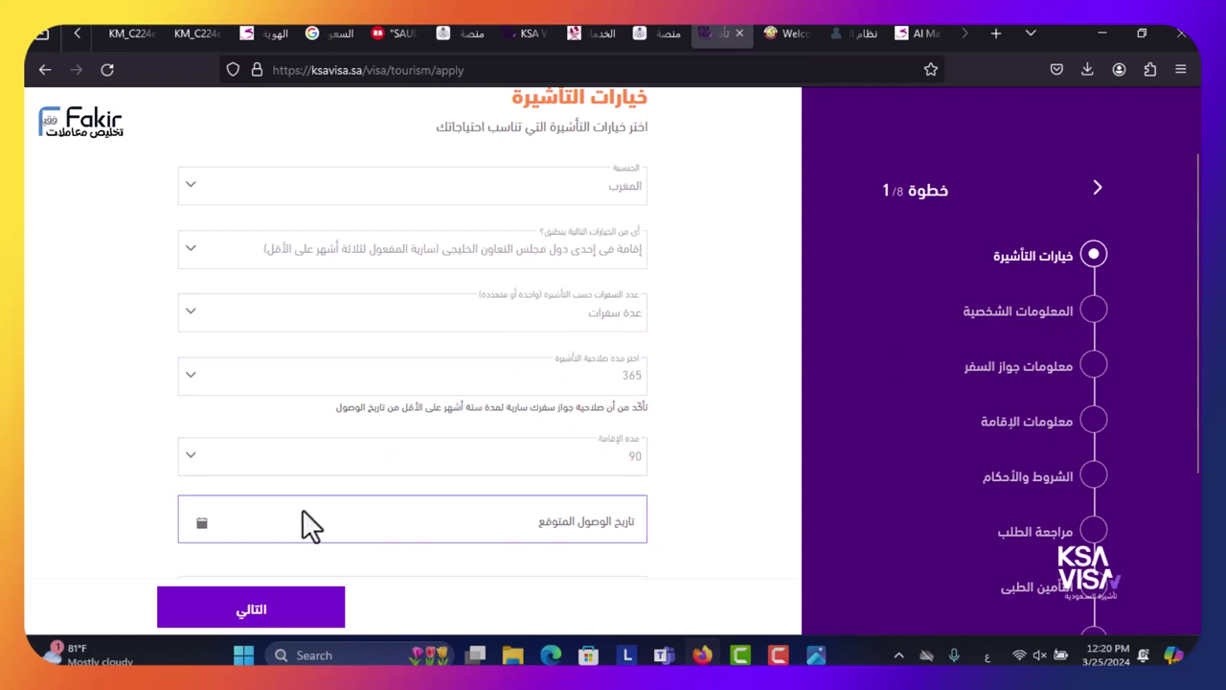
pyautogui.click(202, 529)
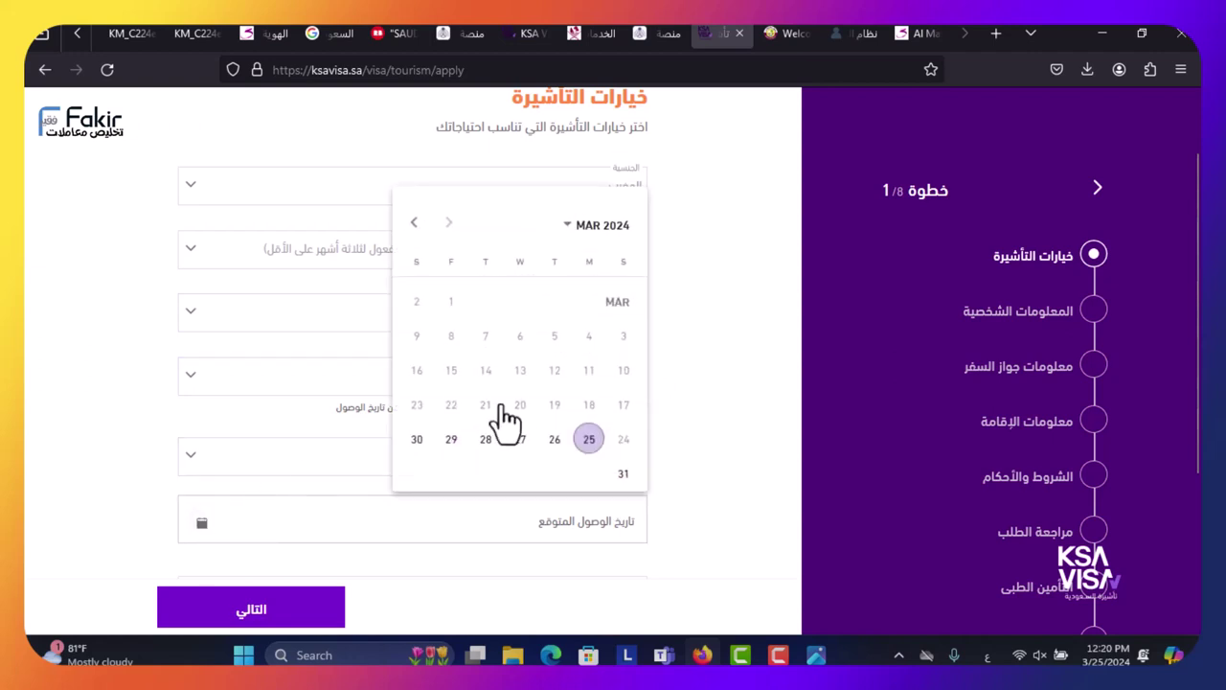
pyautogui.click(554, 440)
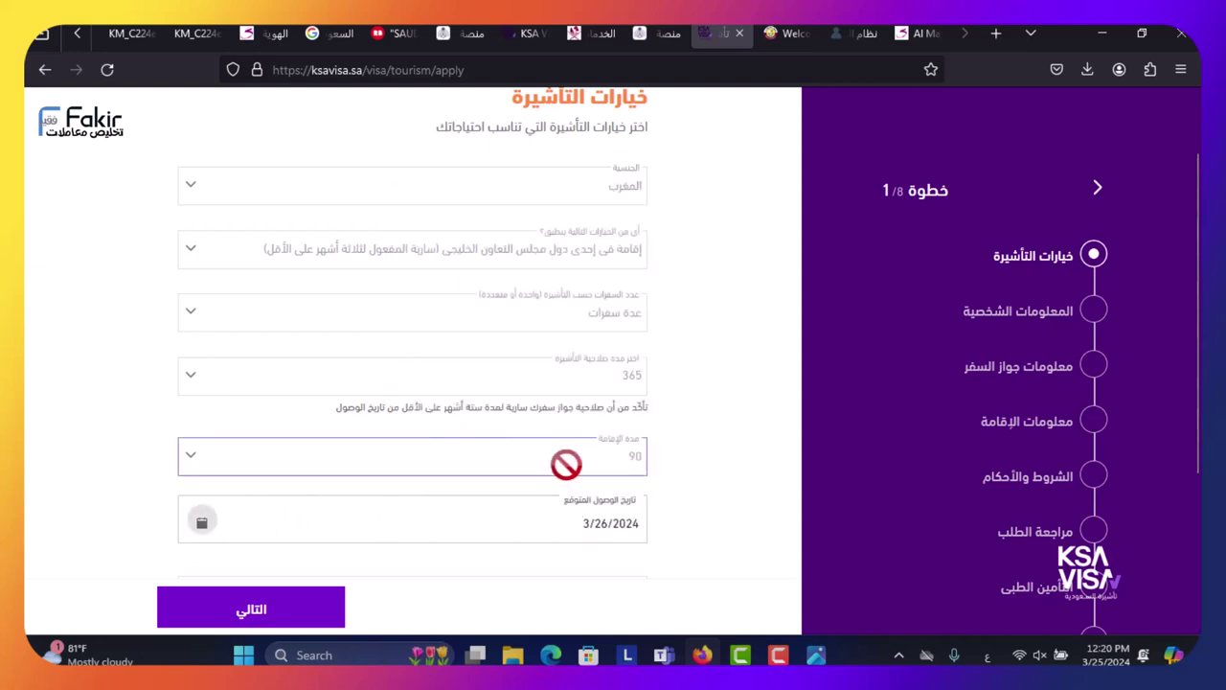
pyautogui.click(535, 520)
pyautogui.click(534, 521)
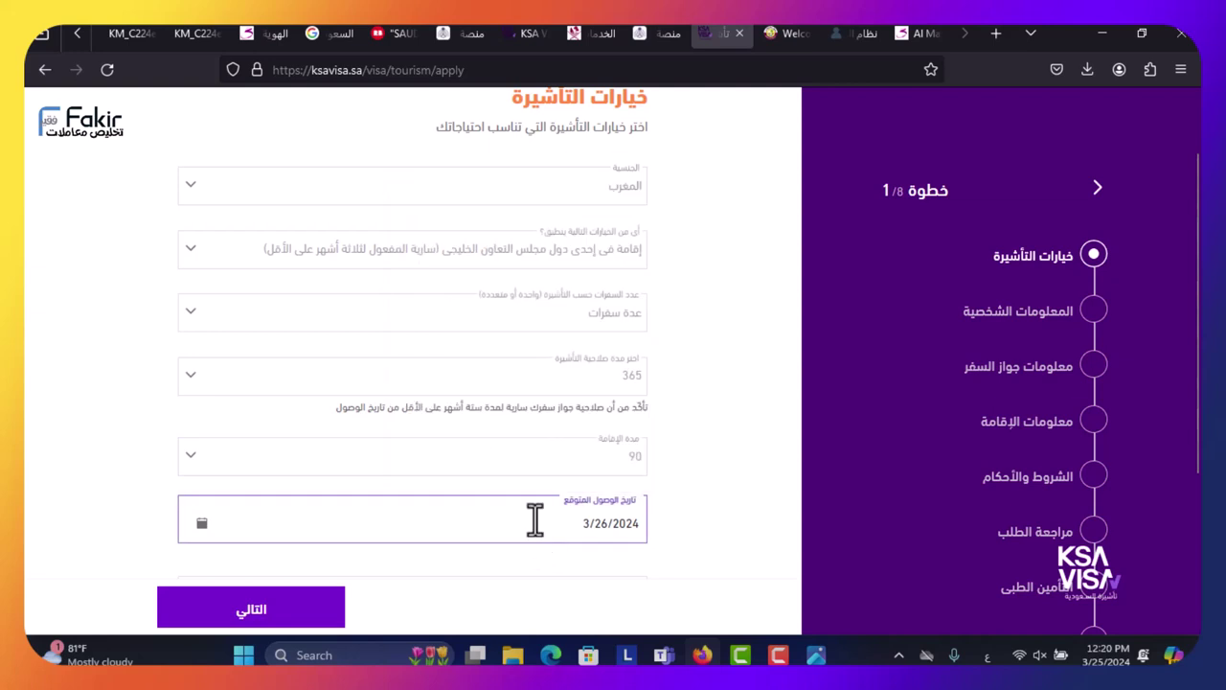
pyautogui.click(535, 520)
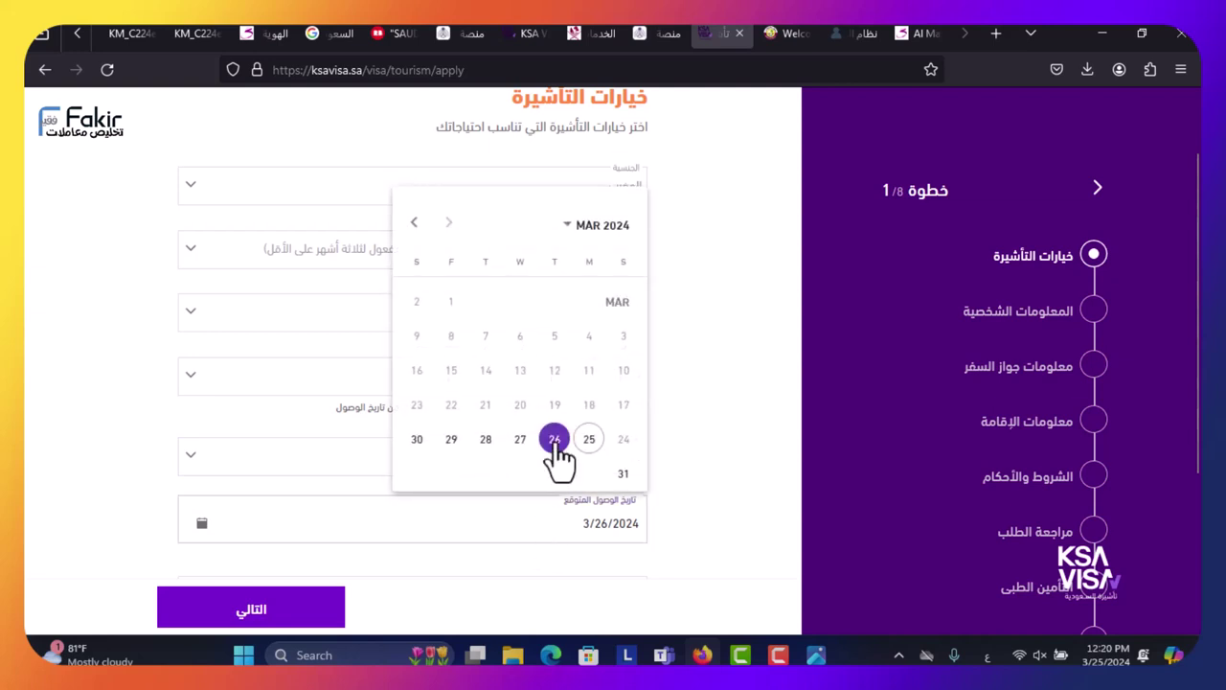
pyautogui.click(485, 441)
# - Set the country of residence to قطر and the nearest embassy to الدوحة
pyautogui.scroll(-3, 159, 457)
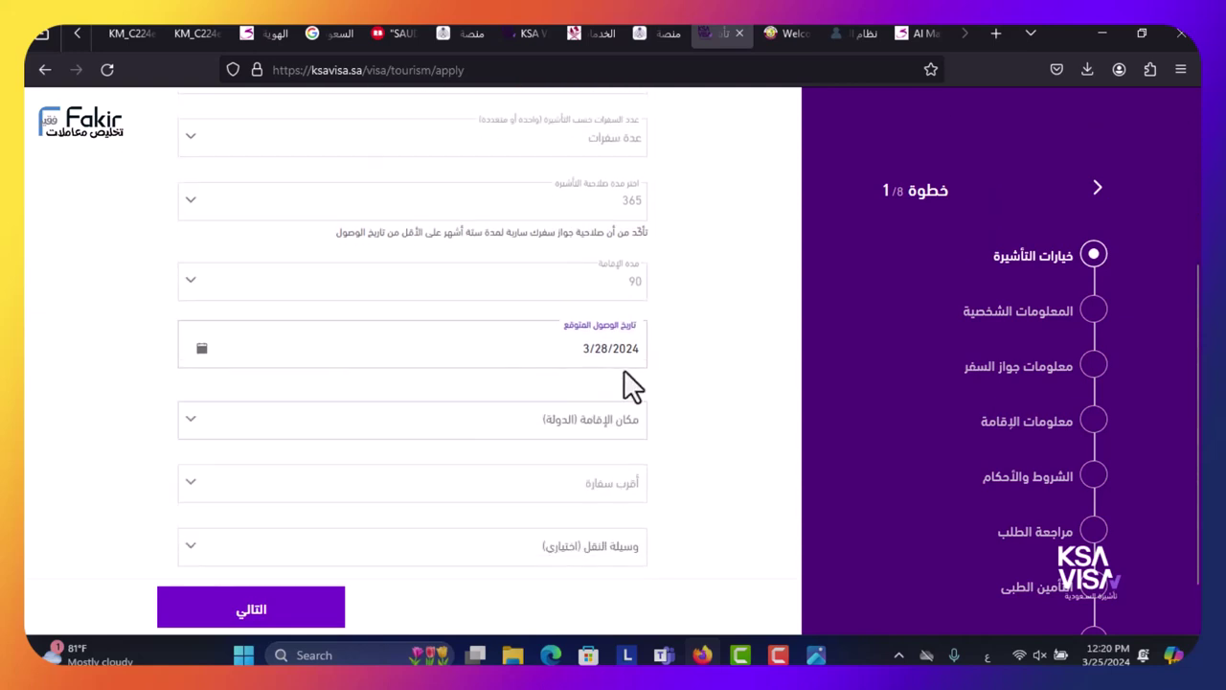
pyautogui.click(580, 412)
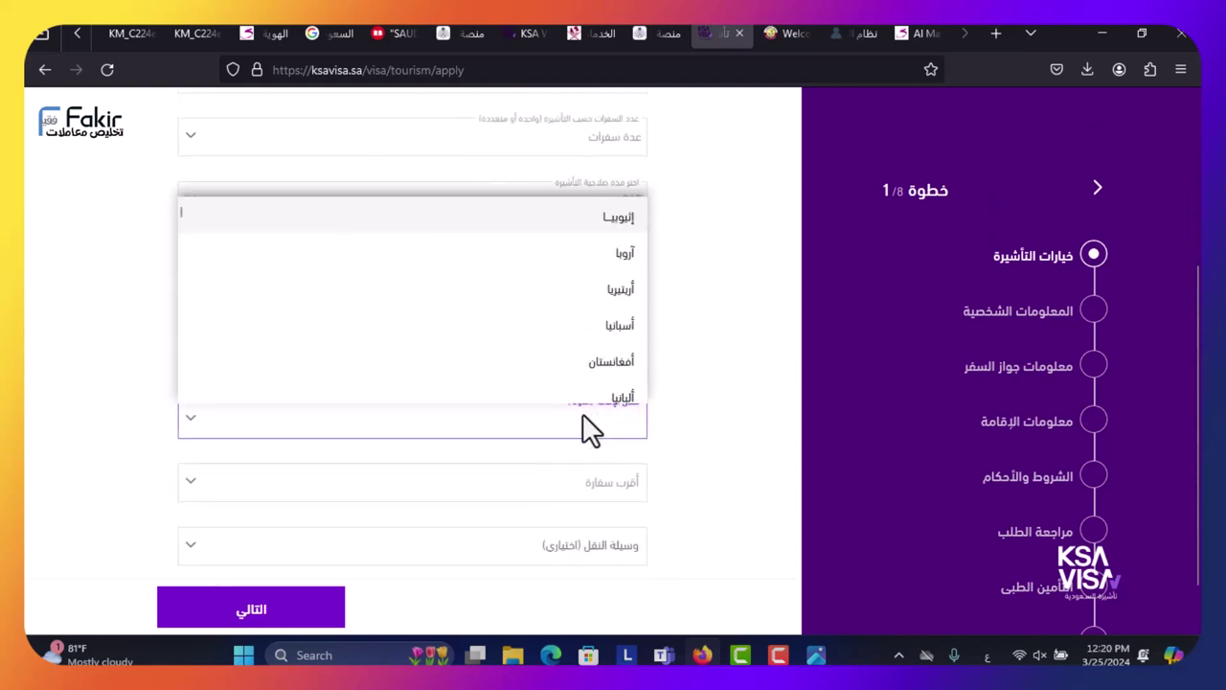
pyautogui.write("r'v")
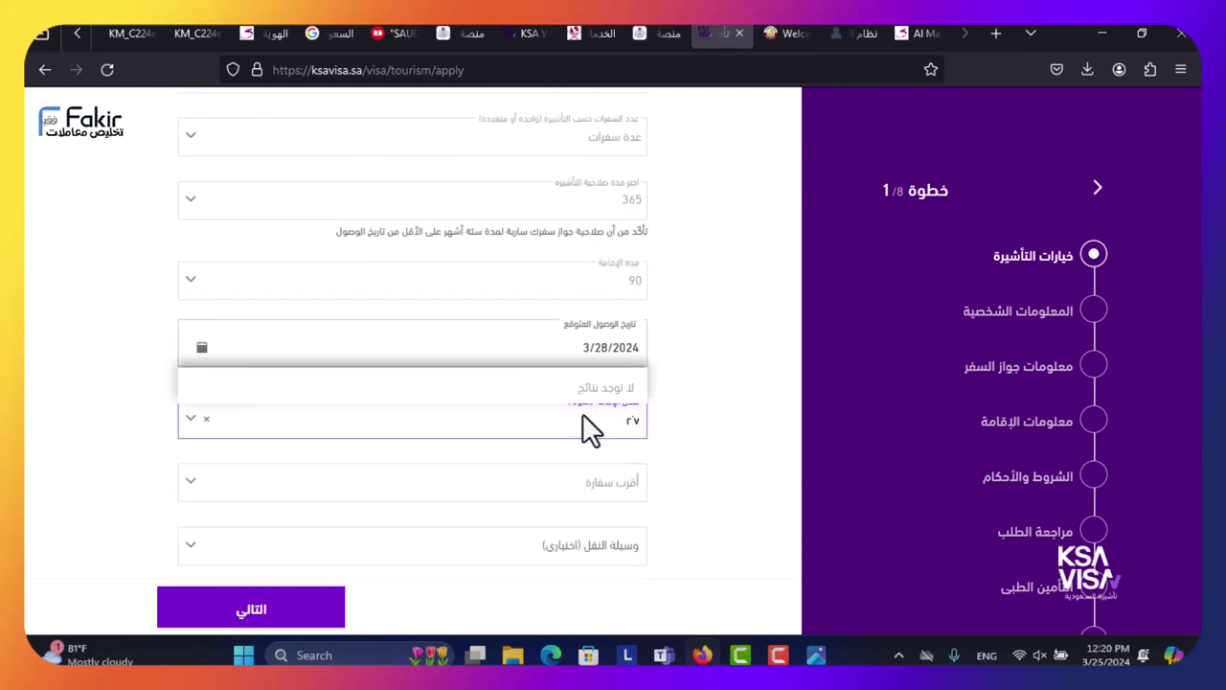
pyautogui.press('BackSpace')
pyautogui.hotkey('alt', 'shift')
pyautogui.write('قطر')
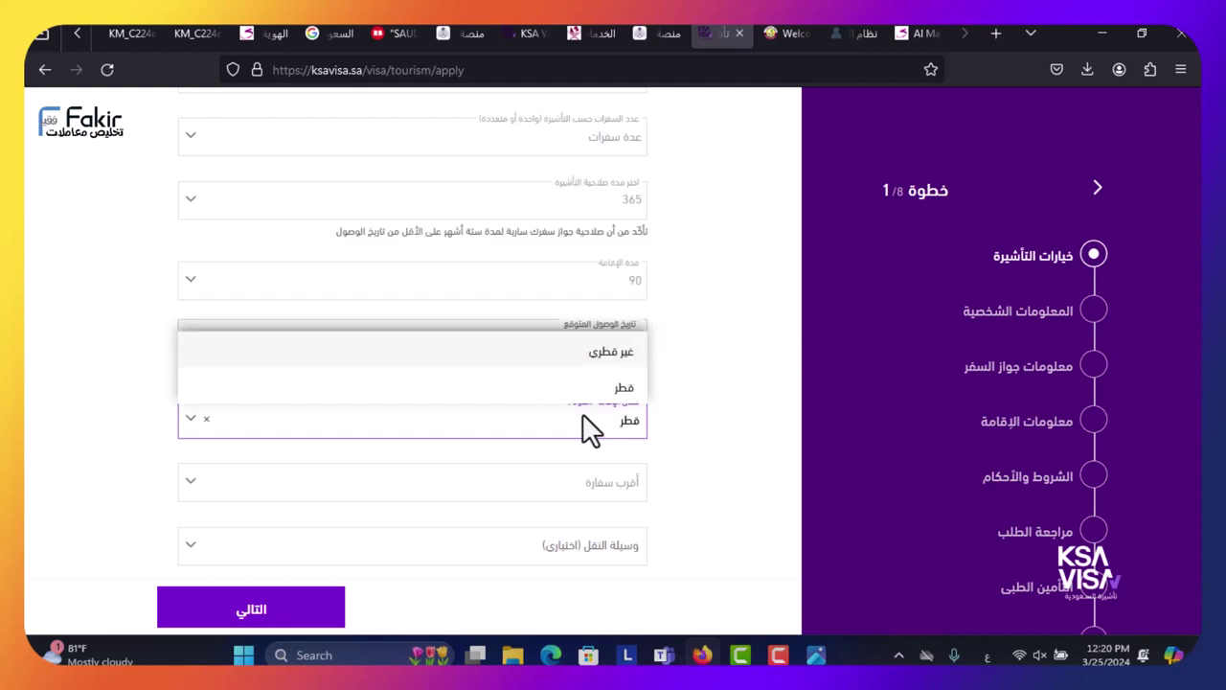
pyautogui.click(599, 388)
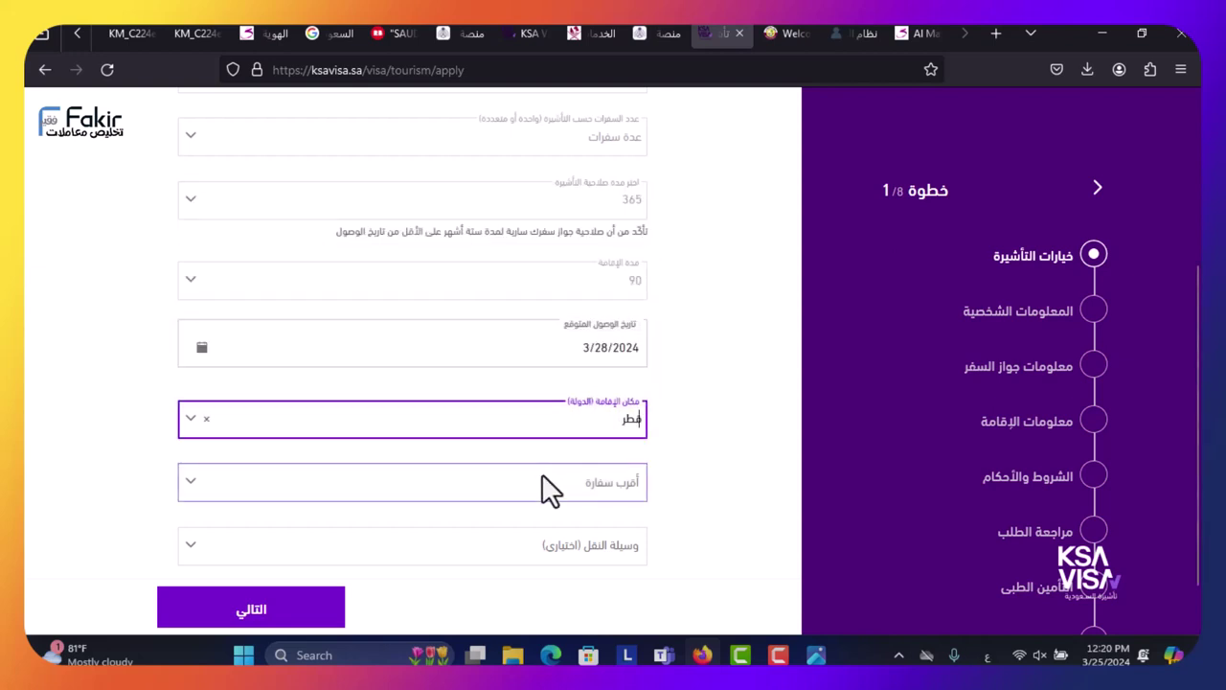
pyautogui.click(551, 489)
pyautogui.write('الد')
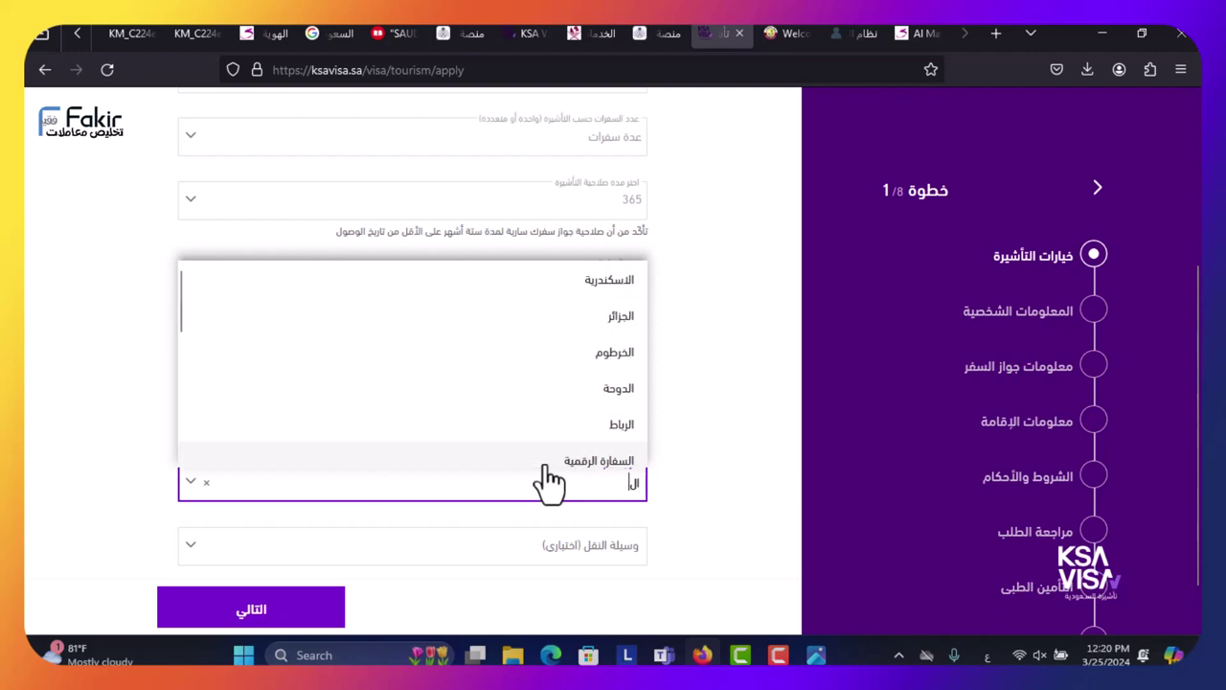
pyautogui.click(513, 450)
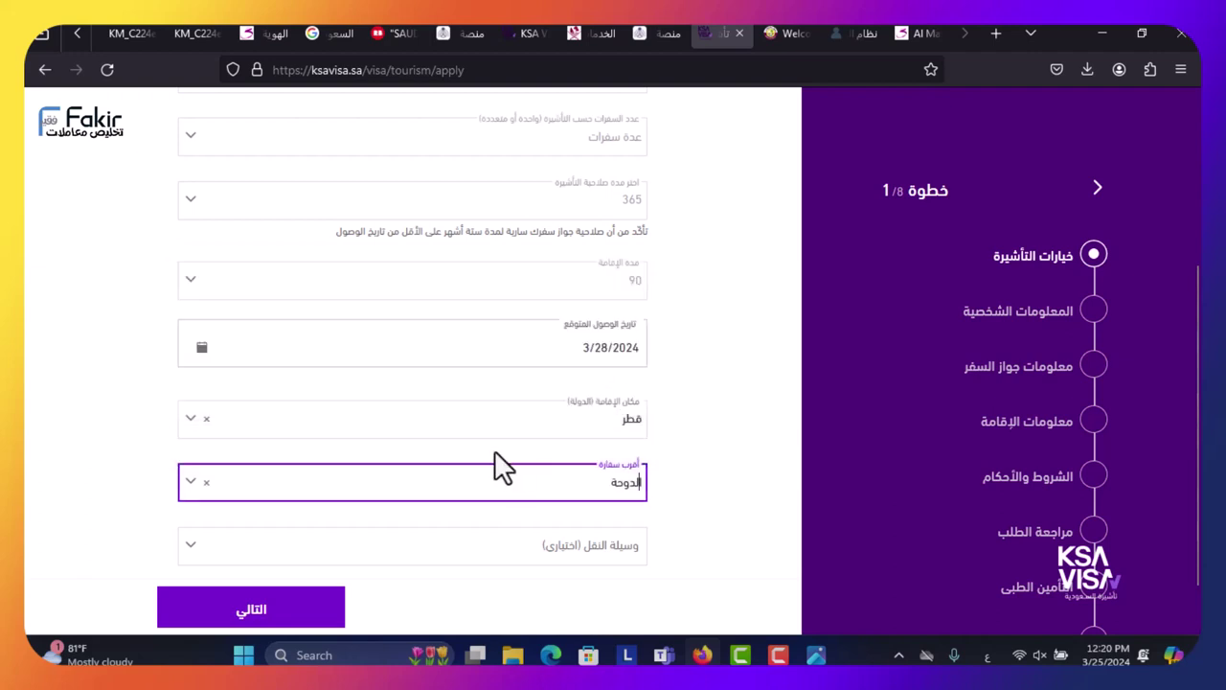
# - Choose air travel (جوا) via مطار الملك عبدالعزيز الدولي and continue to step 2
pyautogui.click(514, 487)
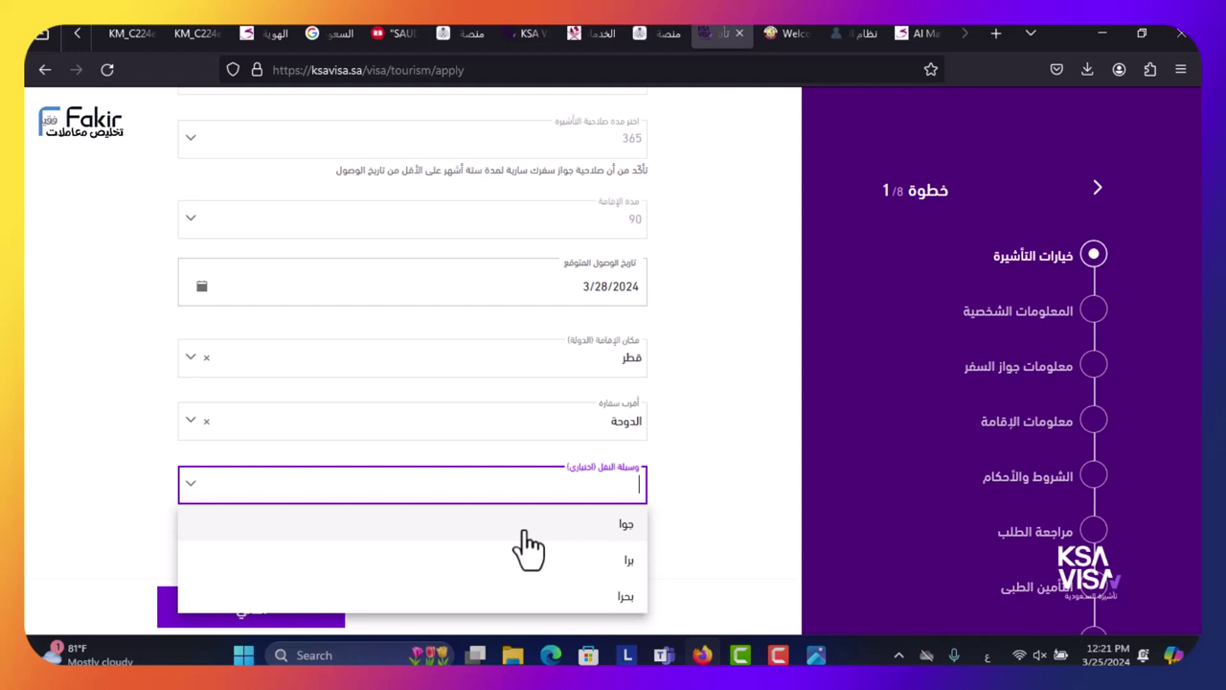
pyautogui.click(524, 529)
pyautogui.click(452, 541)
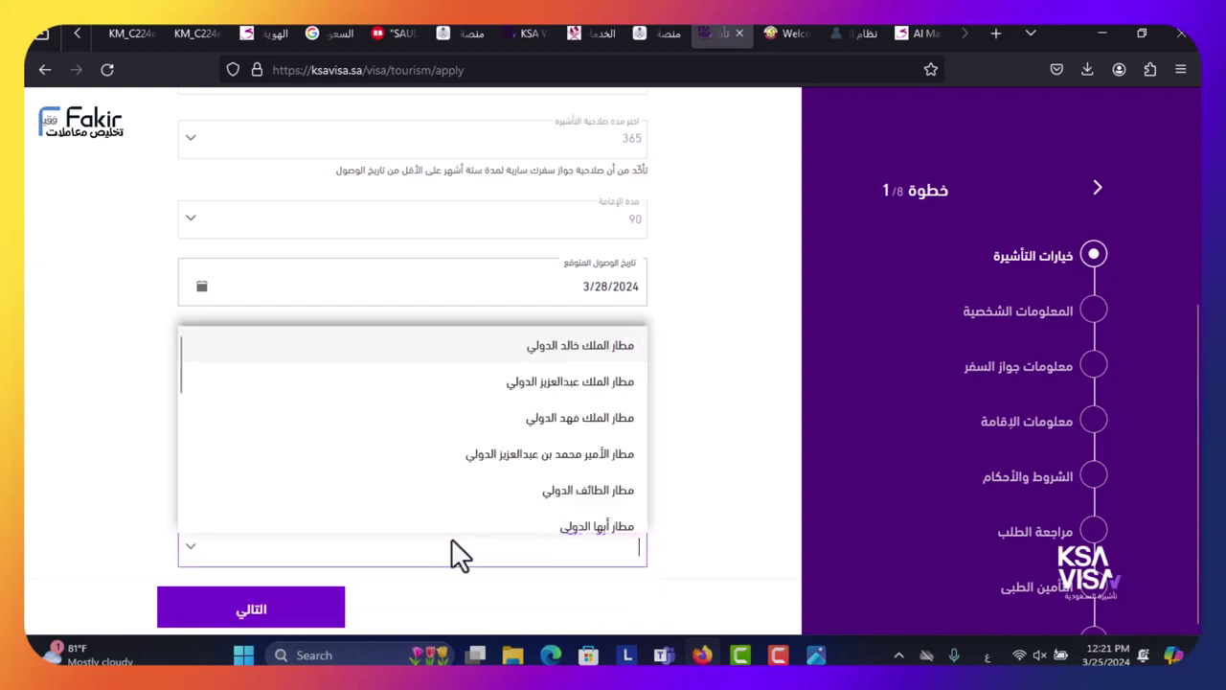
pyautogui.click(527, 385)
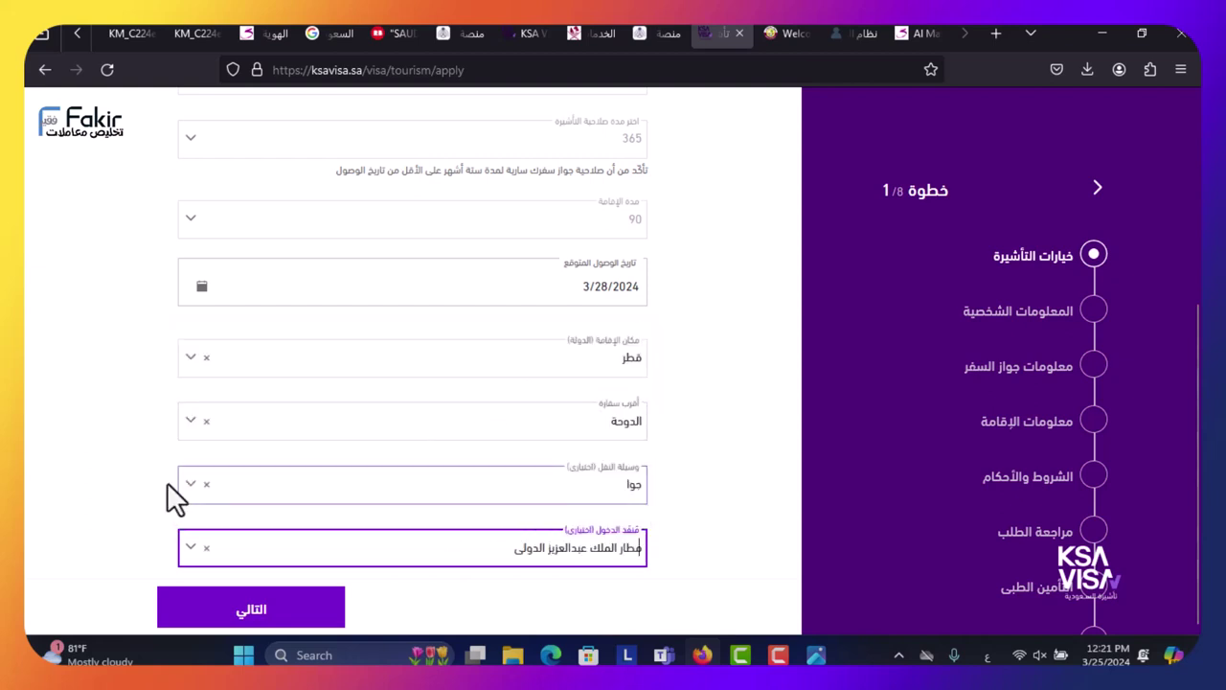
pyautogui.click(239, 605)
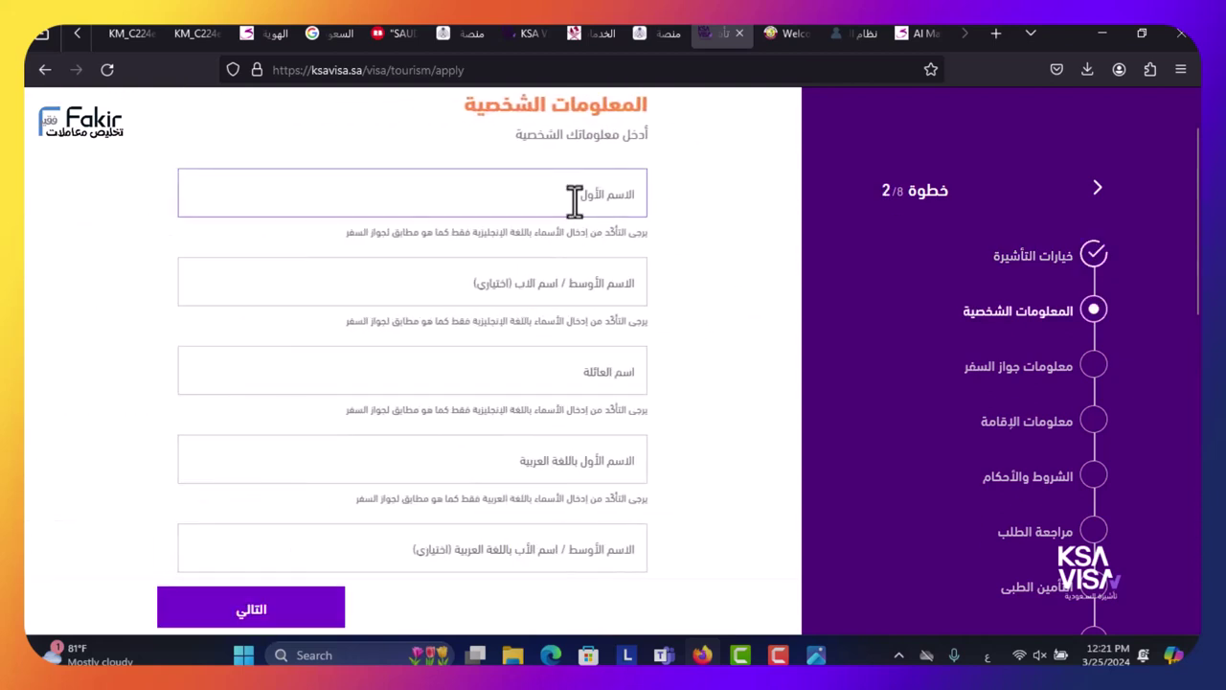
# - Enter the applicant's first name and family name in English, replacing the invalid Arabic text
pyautogui.click(575, 199)
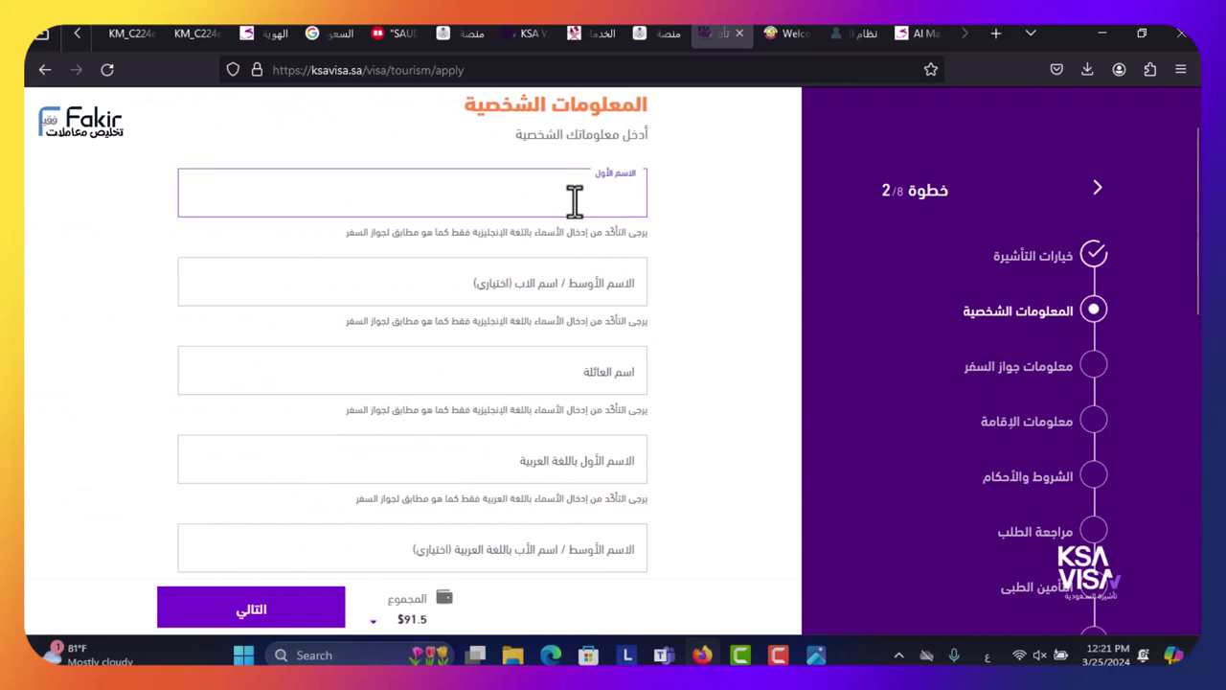
pyautogui.write('الاسم')
pyautogui.press('Tab')
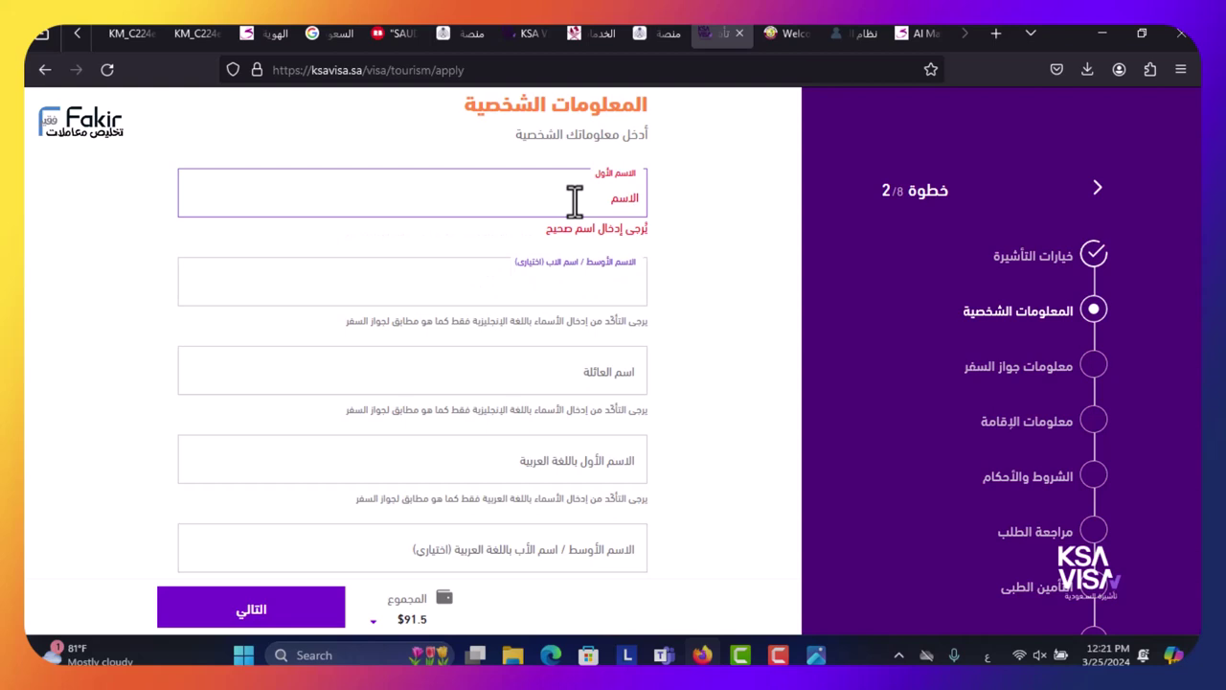
pyautogui.doubleClick(591, 199)
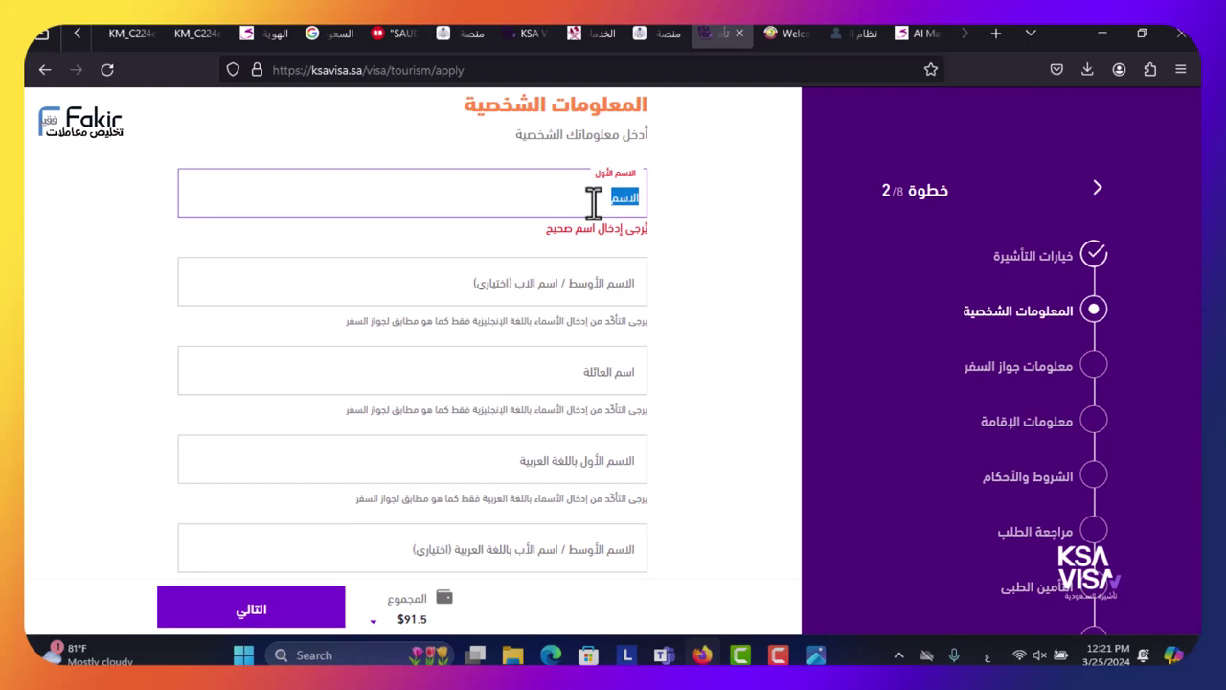
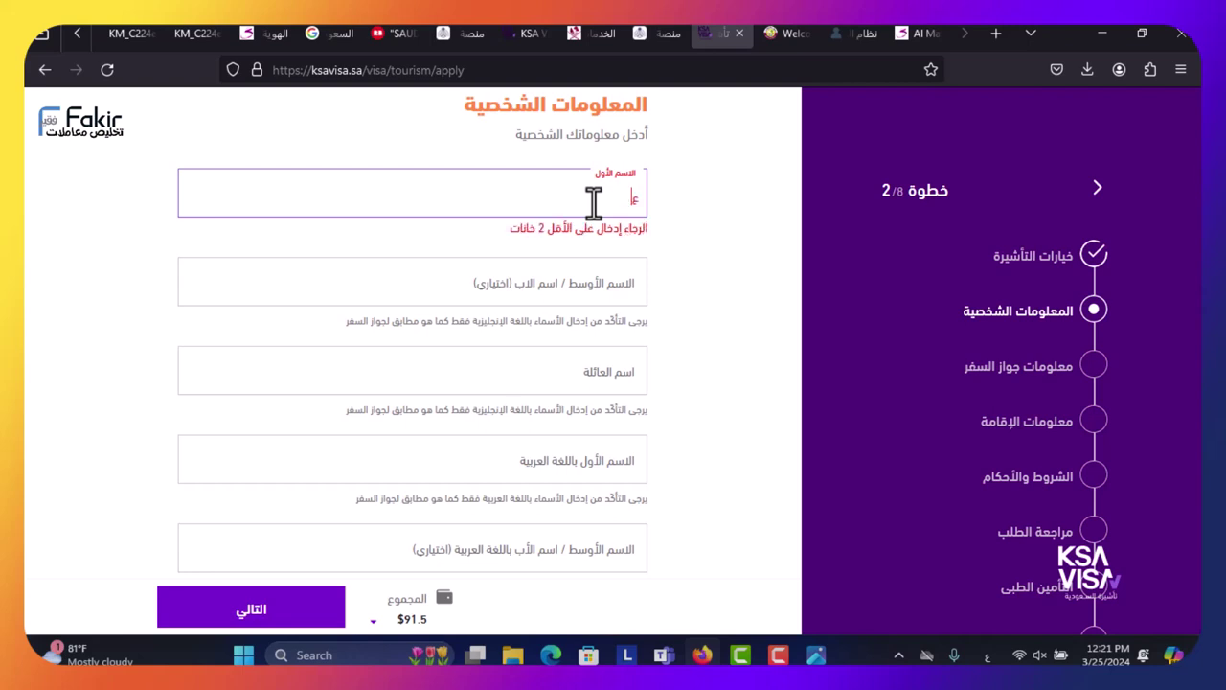
pyautogui.press('Tab')
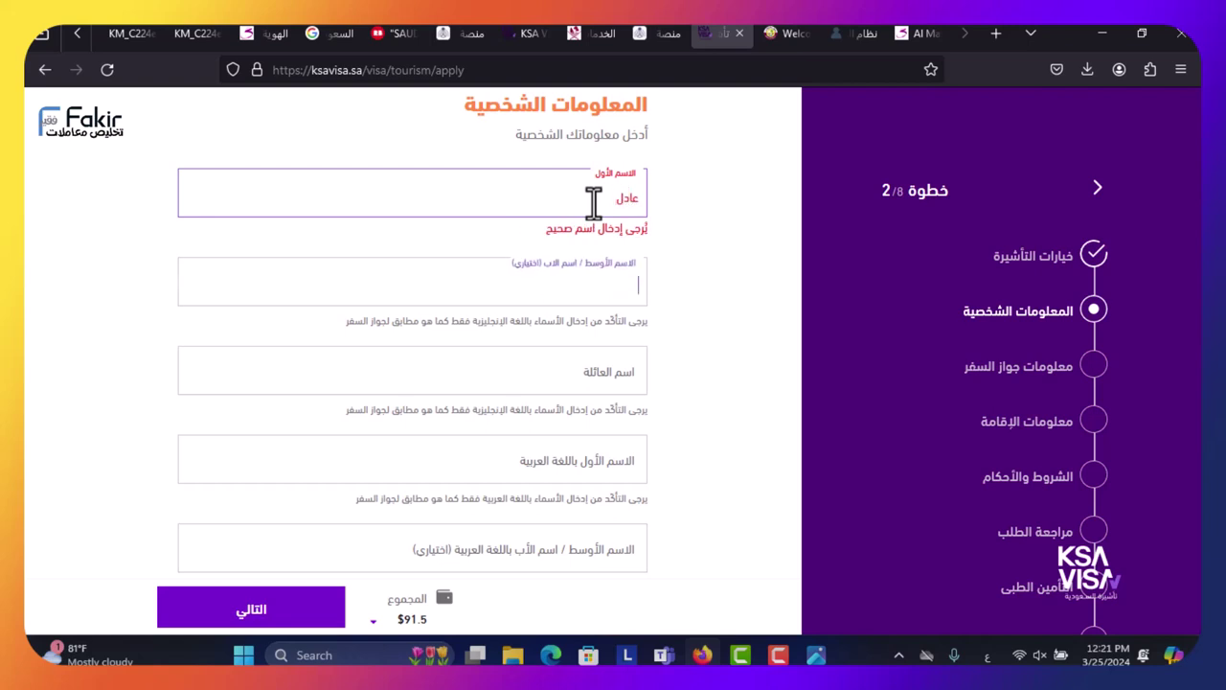
pyautogui.hotkey('shift', 'Tab')
pyautogui.hotkey('alt', 'shift')
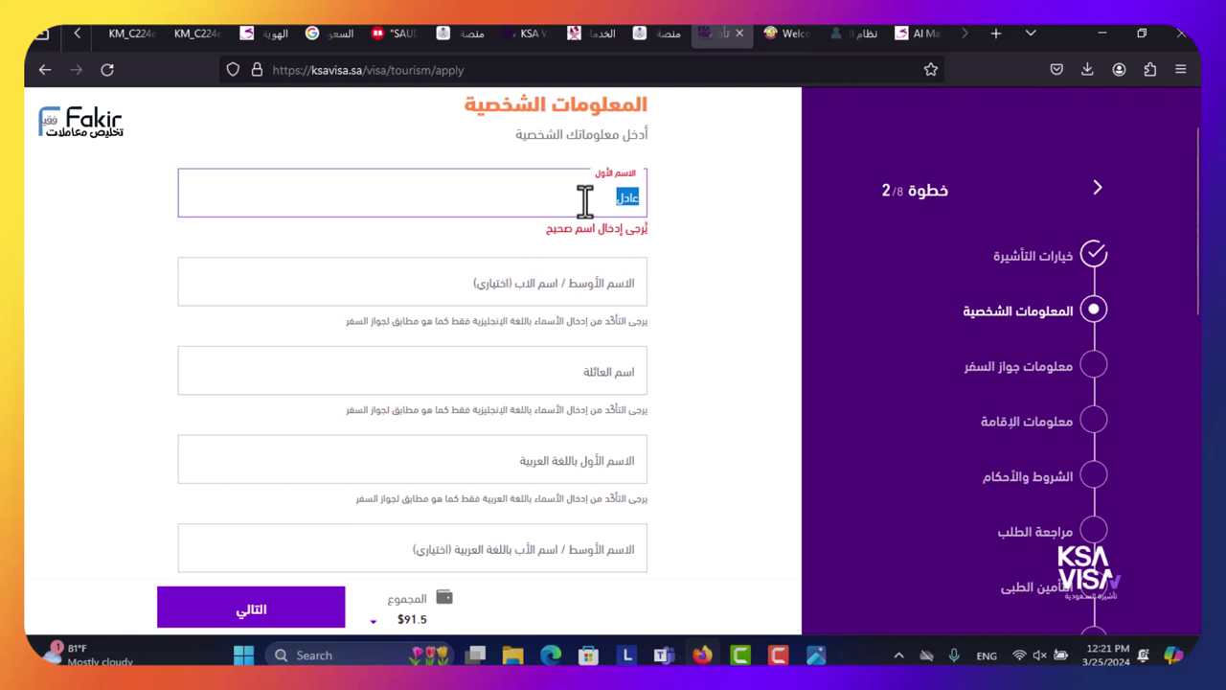
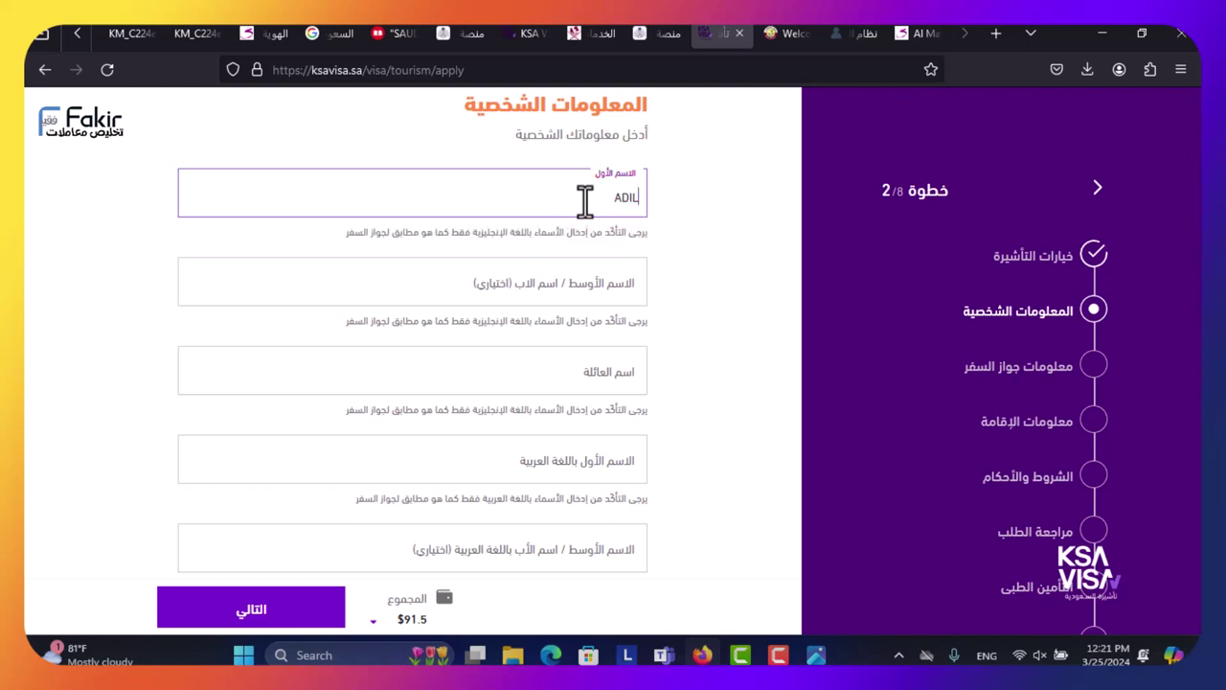
pyautogui.press('Tab')
pyautogui.press('Tab')
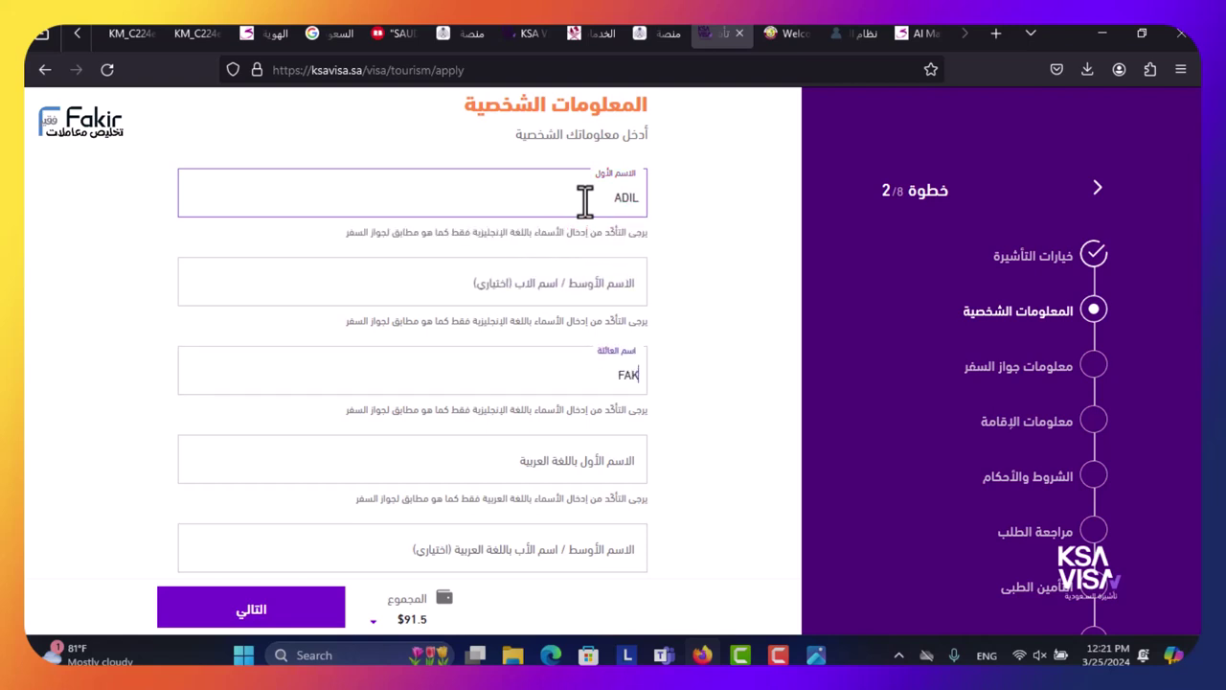
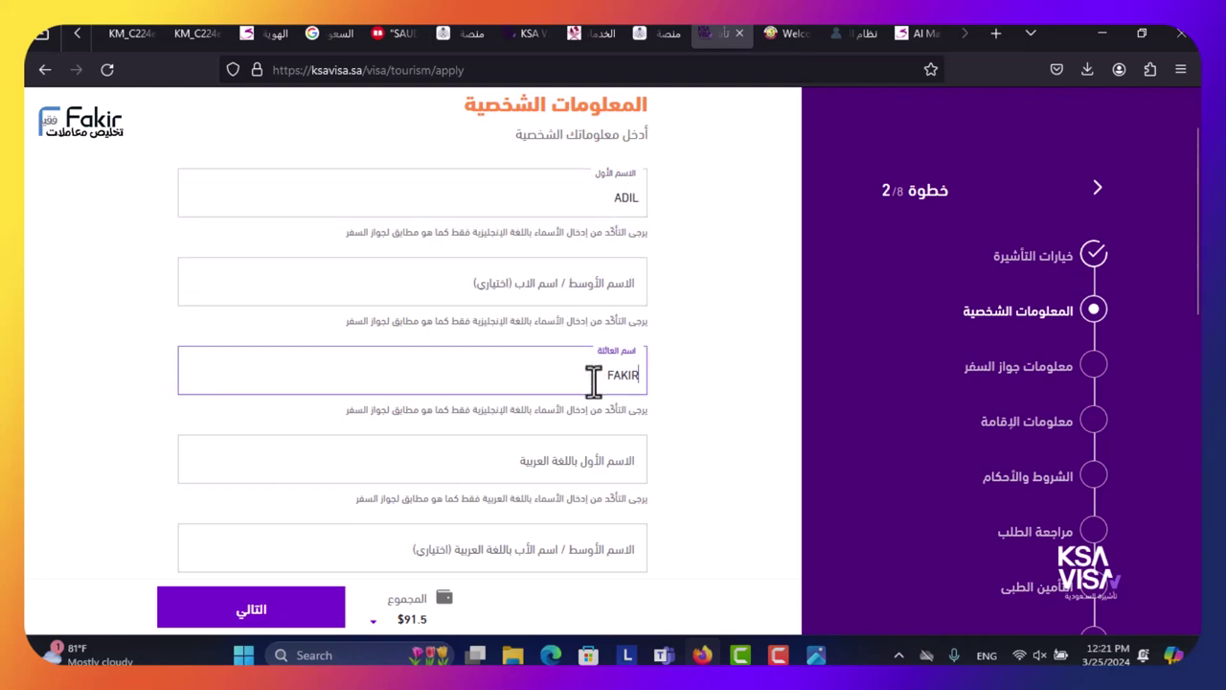
# - Type the applicant's family name in Arabic in the Arabic family-name field
pyautogui.scroll(-3, 543, 412)
pyautogui.click(570, 295)
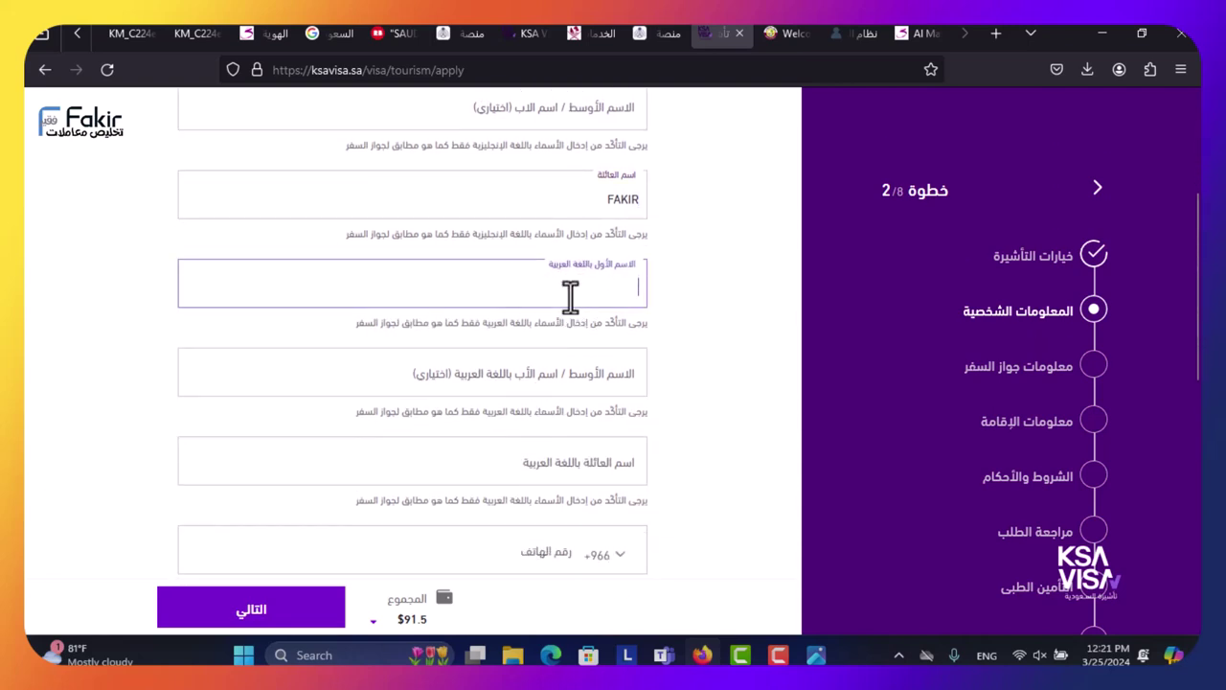
pyautogui.hotkey('alt', 'shift')
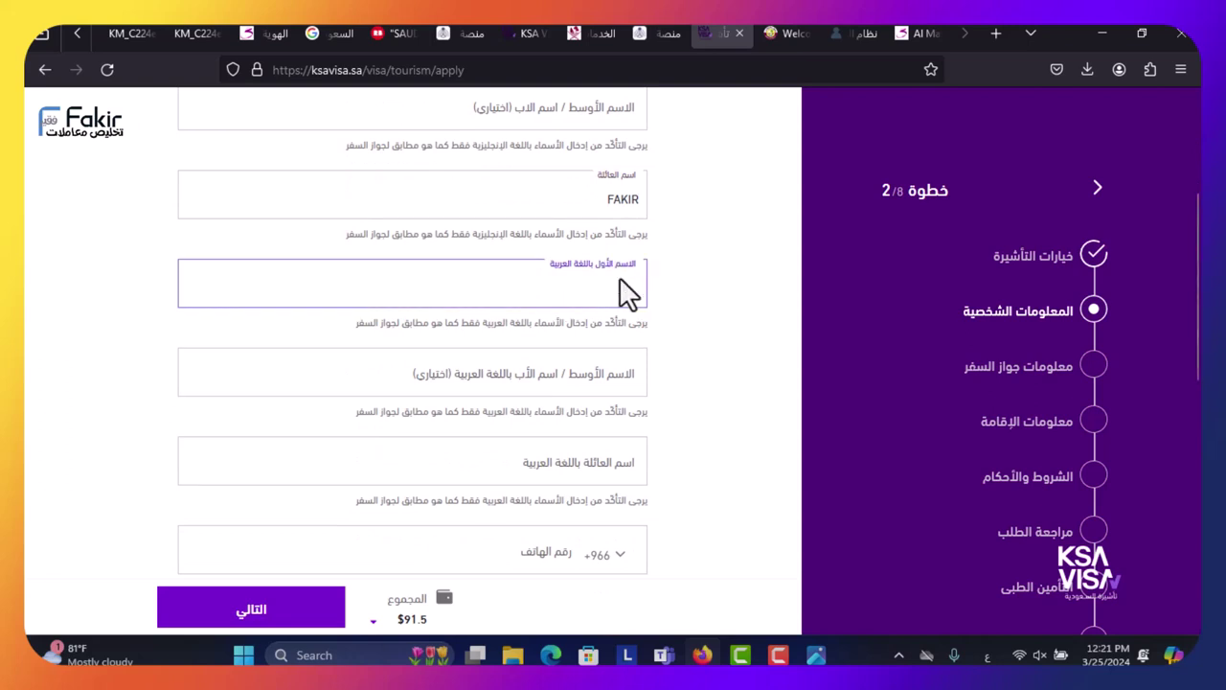
pyautogui.hotkey('alt', 'shift')
pyautogui.press('Tab')
pyautogui.press('Tab')
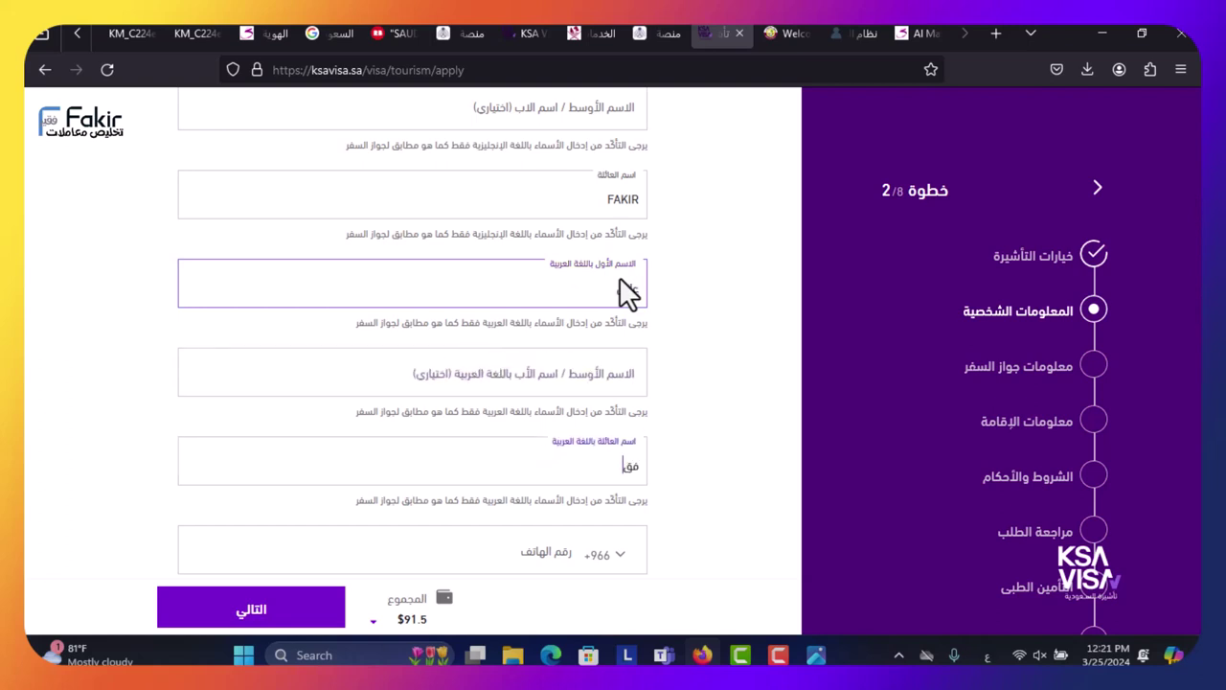
pyautogui.press('Tab')
pyautogui.press('Tab')
pyautogui.press('Tab')
pyautogui.press('Tab')
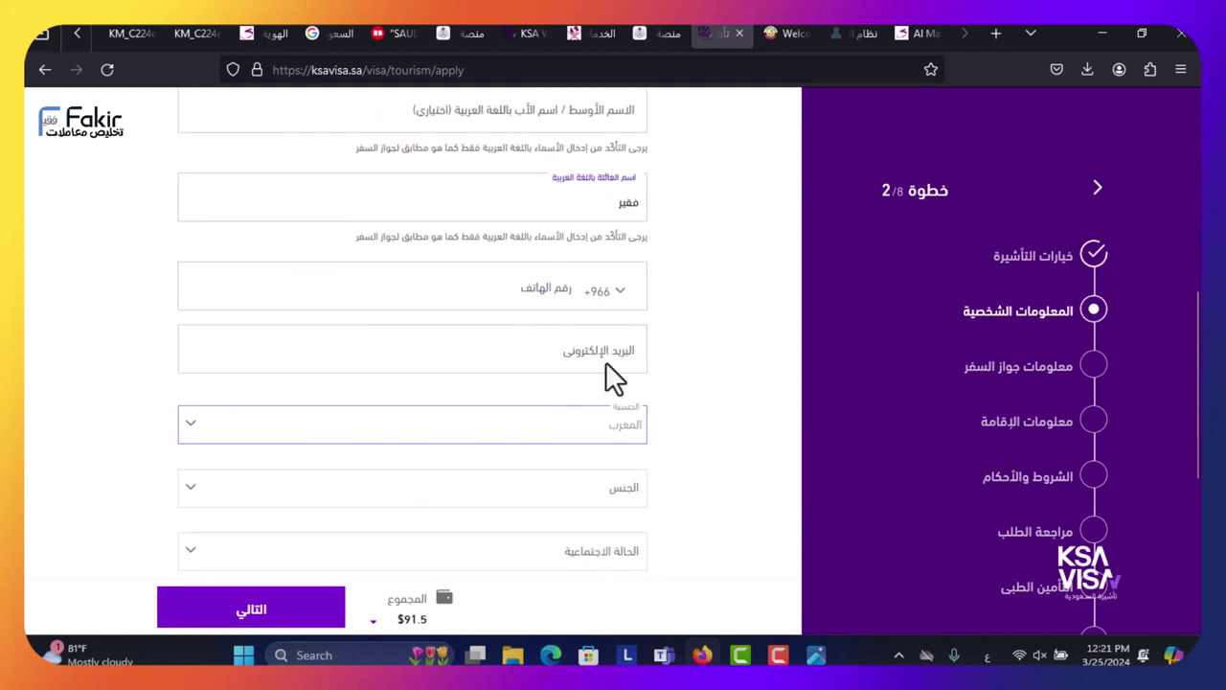
# - Enter the applicant's phone number under the +974 country code
pyautogui.click(617, 288)
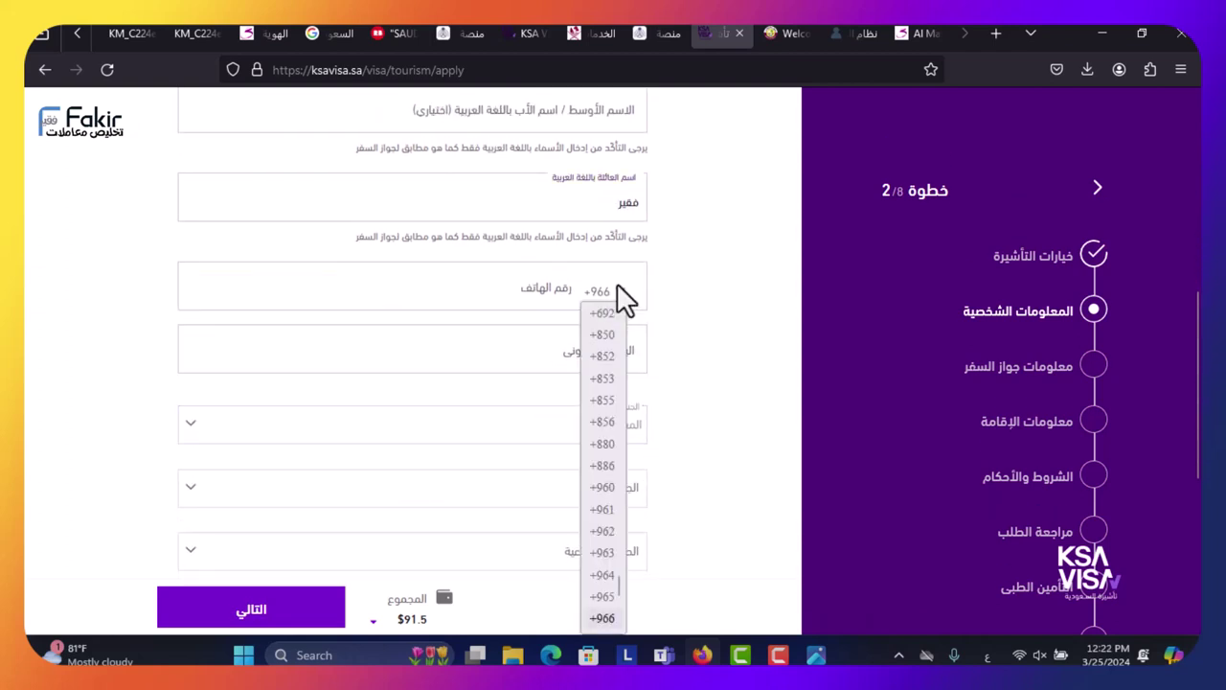
pyautogui.click(522, 282)
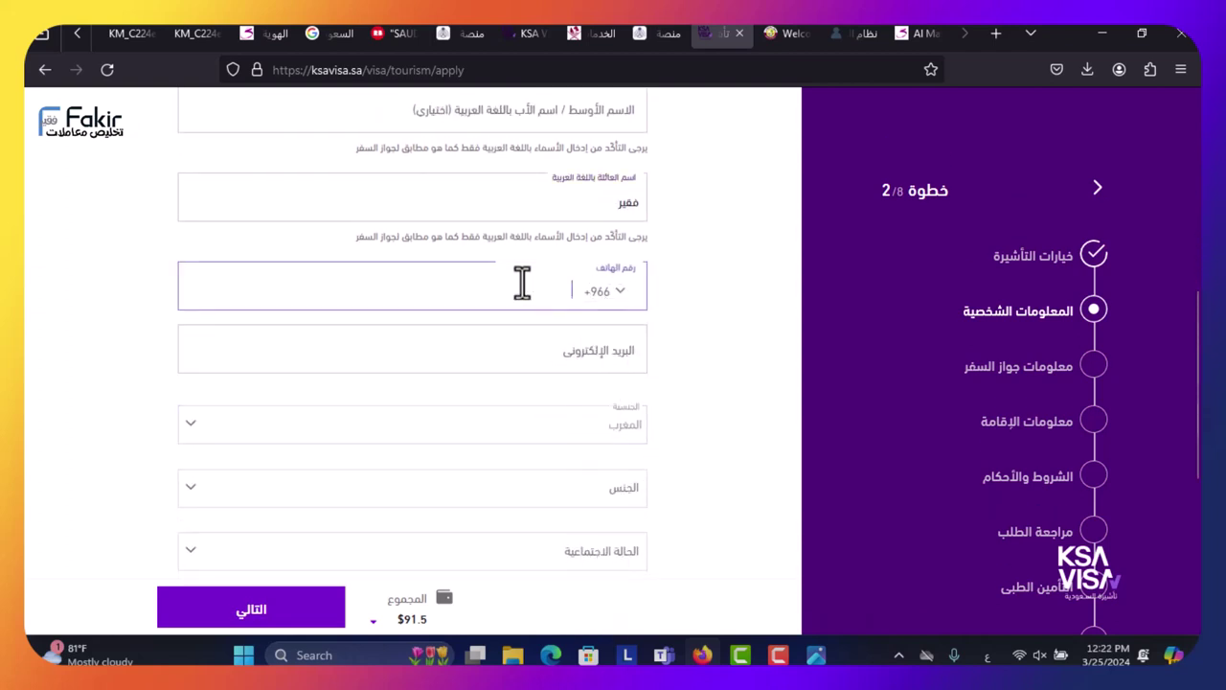
pyautogui.scroll(1, 623, 278)
pyautogui.click(618, 388)
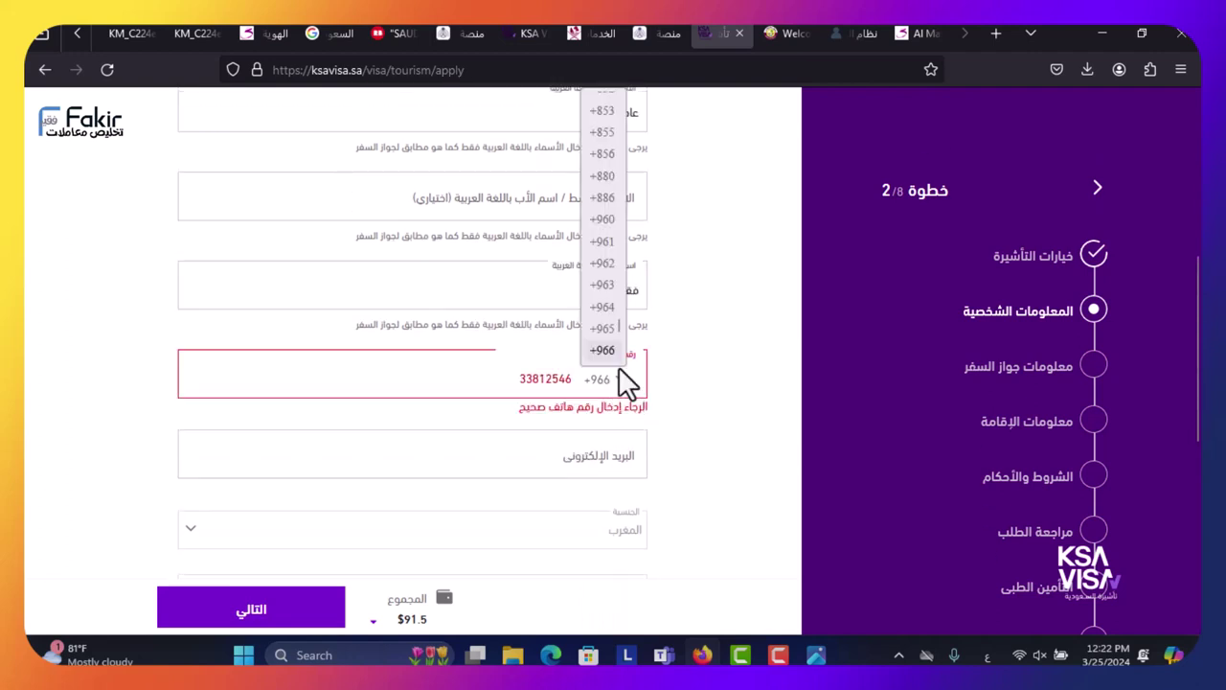
pyautogui.press('Down')
pyautogui.press('Down')
pyautogui.press('Down')
pyautogui.press('Down')
pyautogui.press('Down')
pyautogui.press('Down')
pyautogui.press('Down')
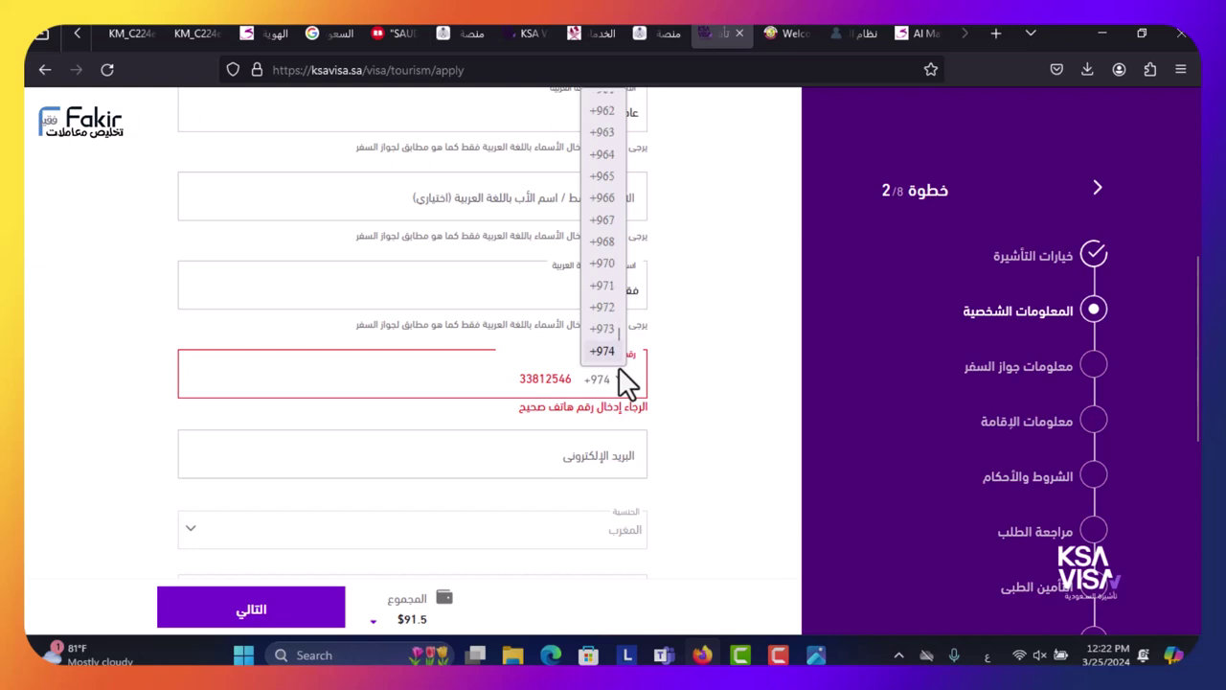
pyautogui.press('Return')
# - Fill in the applicant's e-mail address, clearing the mistyped Arabic characters first
pyautogui.click(596, 443)
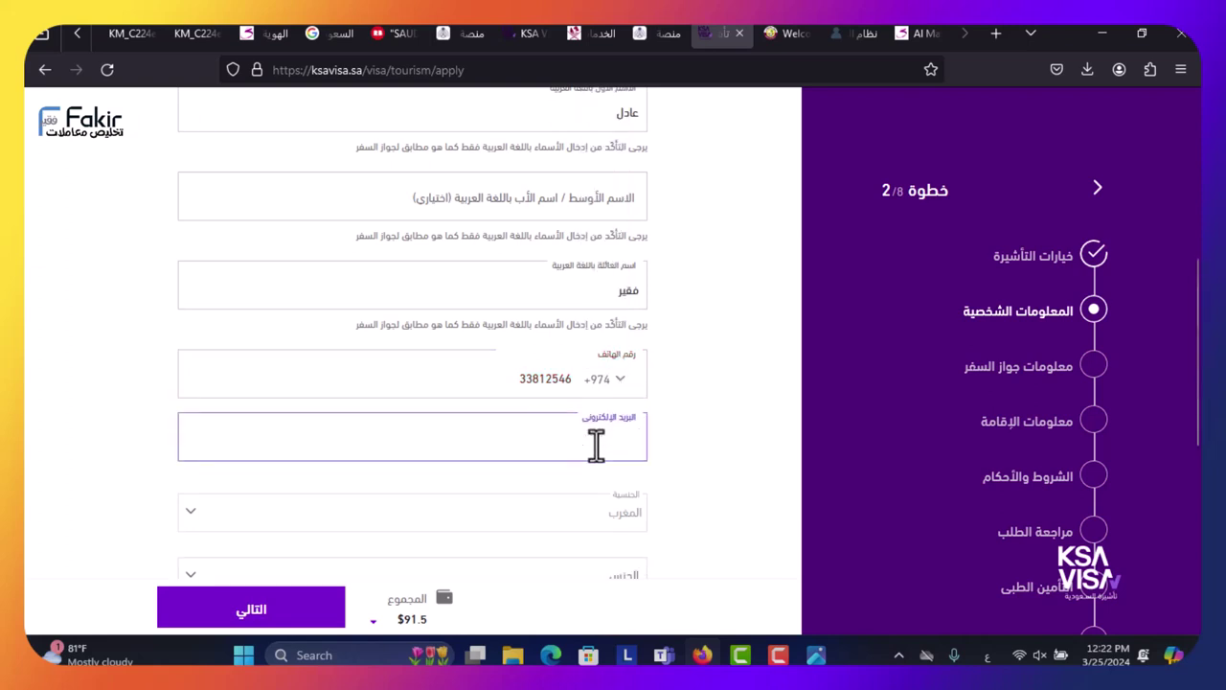
pyautogui.write('بشنهقتد')
pyautogui.hotkey('ctrl', 'a')
pyautogui.press('BackSpace')
pyautogui.hotkey('alt', 'shift')
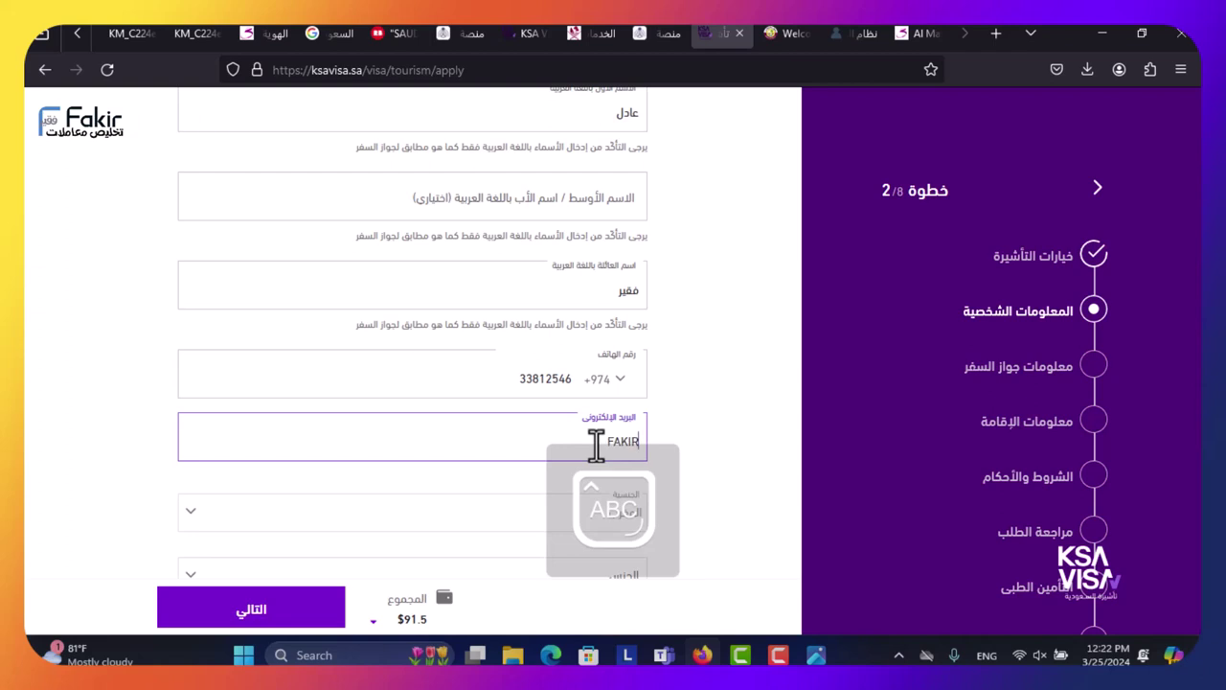
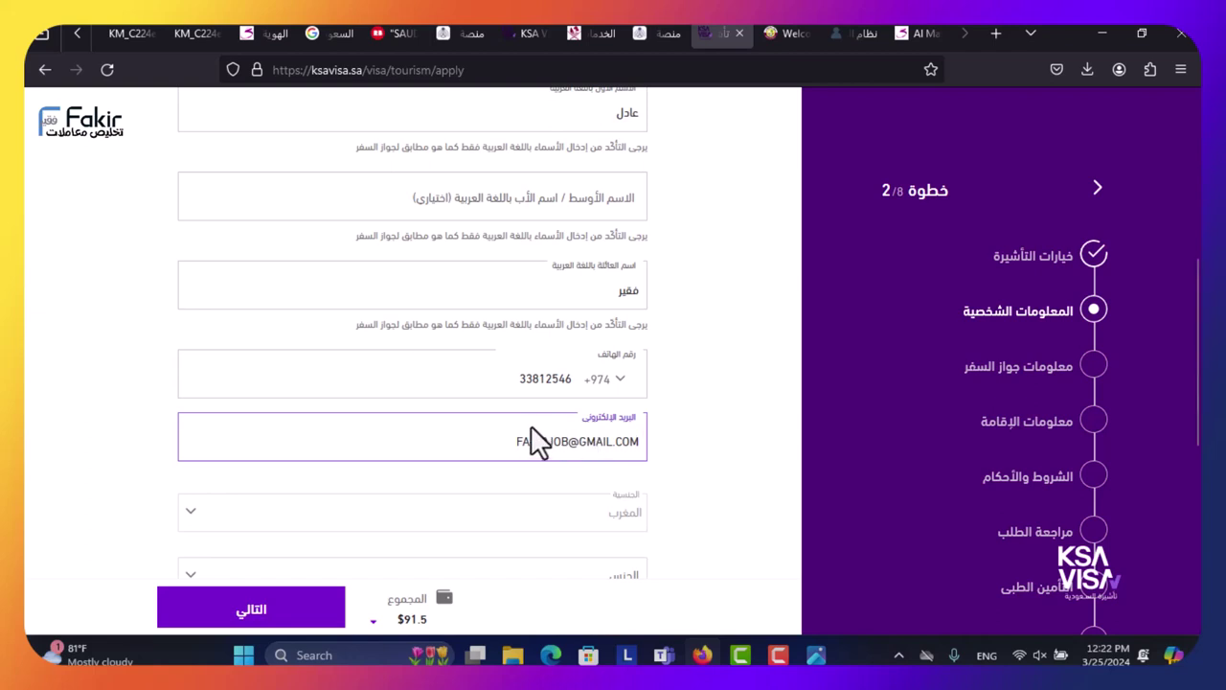
pyautogui.scroll(-3, 479, 431)
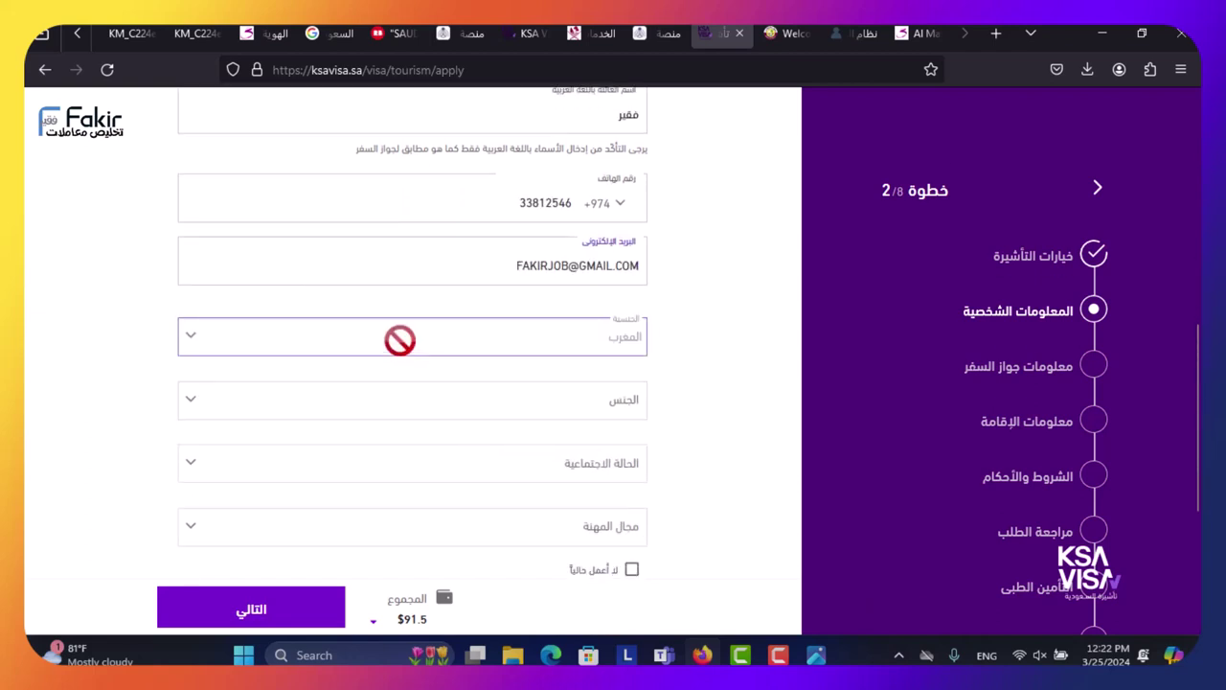
# - Set gender to ذكر (male) and marital status to متزوج (married)
pyautogui.click(484, 410)
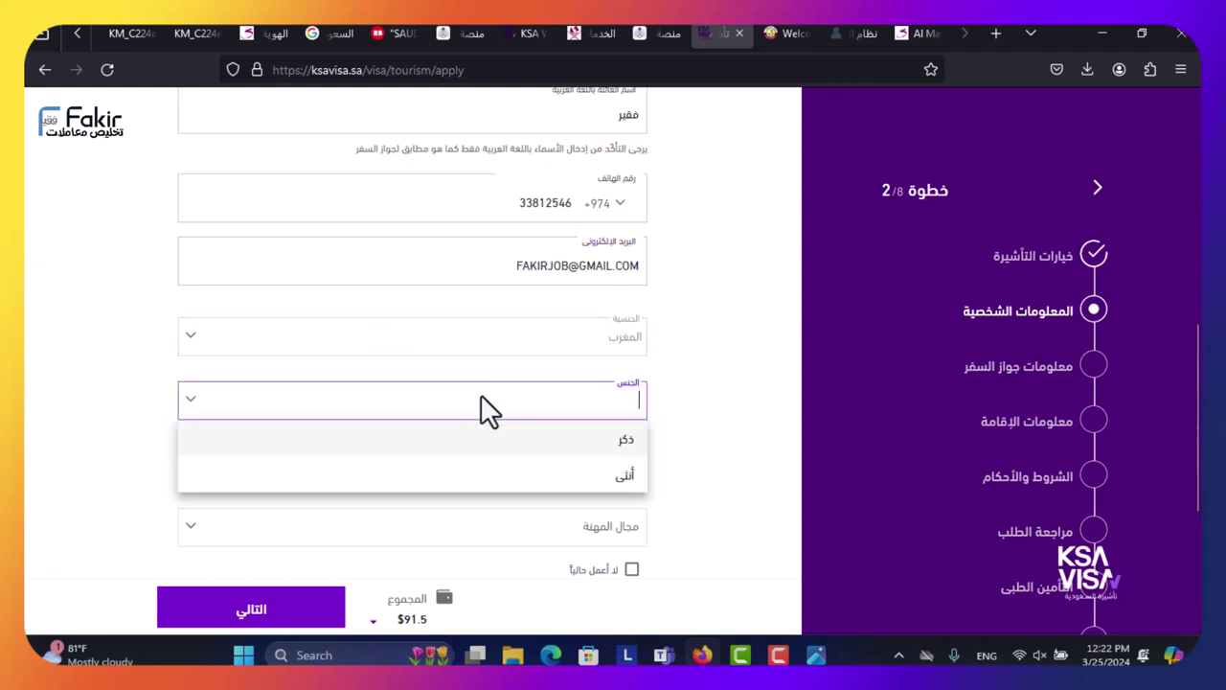
pyautogui.click(479, 442)
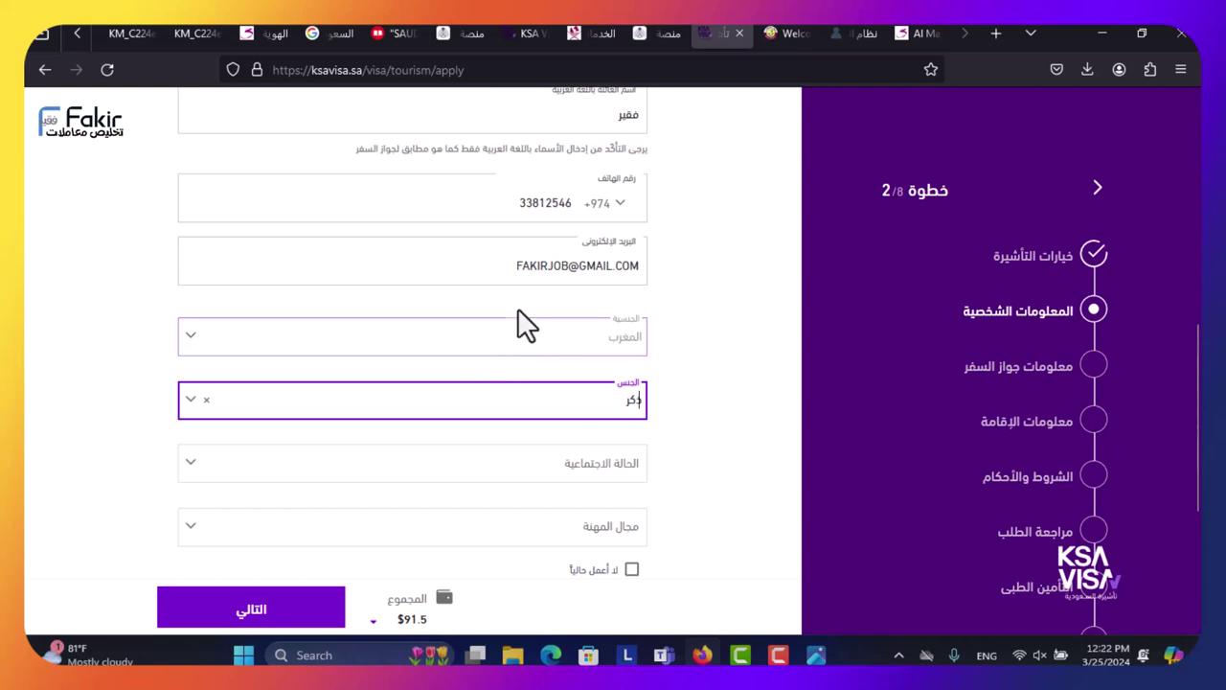
pyautogui.click(555, 469)
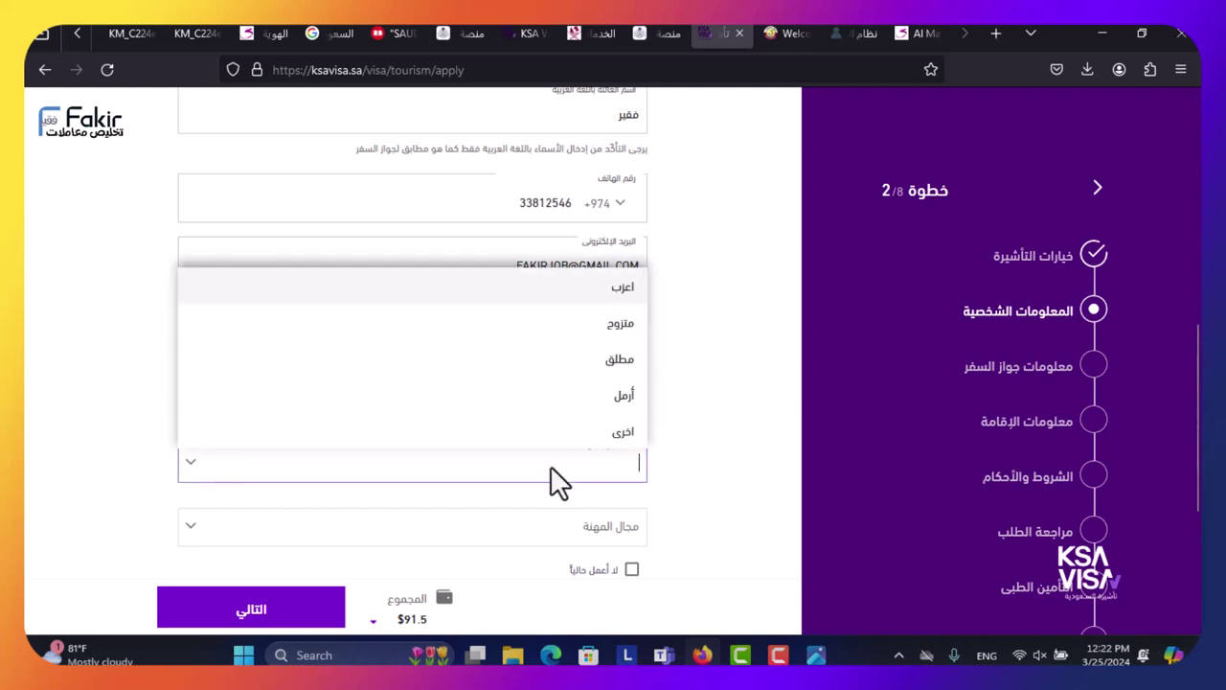
pyautogui.click(594, 324)
pyautogui.scroll(-2, 525, 418)
pyautogui.click(585, 355)
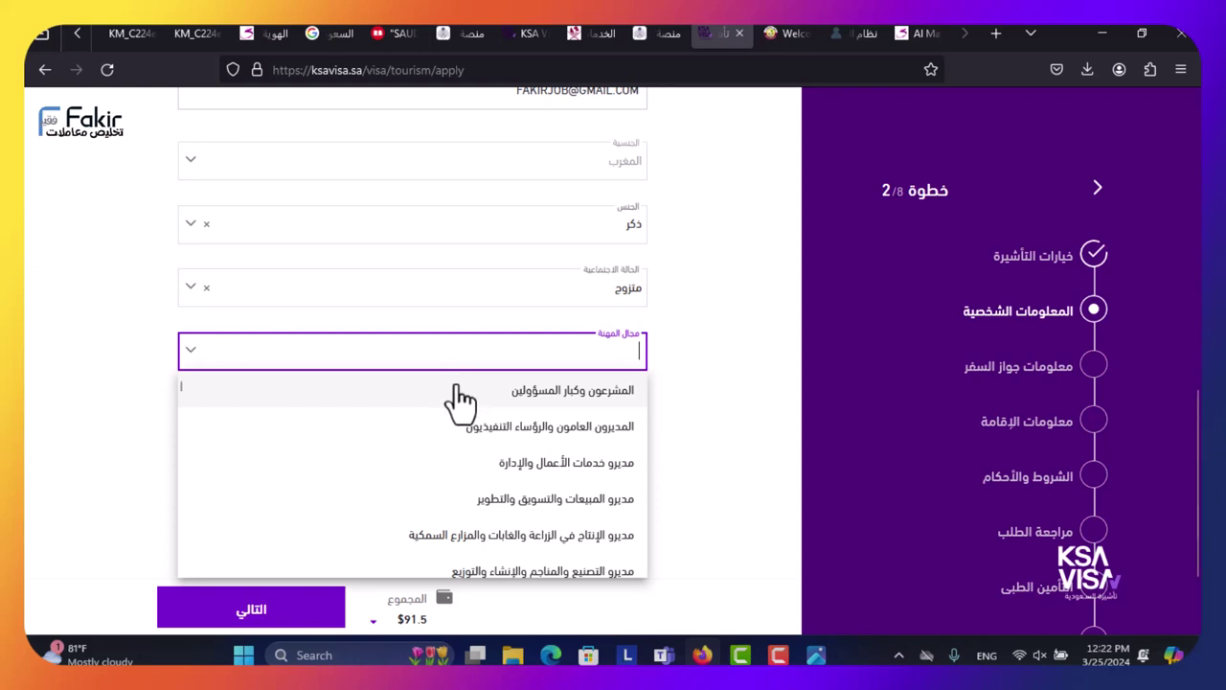
# - Search the occupation list and choose مديرو المبيعات والتسويق والتطوير as the occupation field
pyautogui.scroll(-5, 470, 403)
pyautogui.scroll(5, 476, 392)
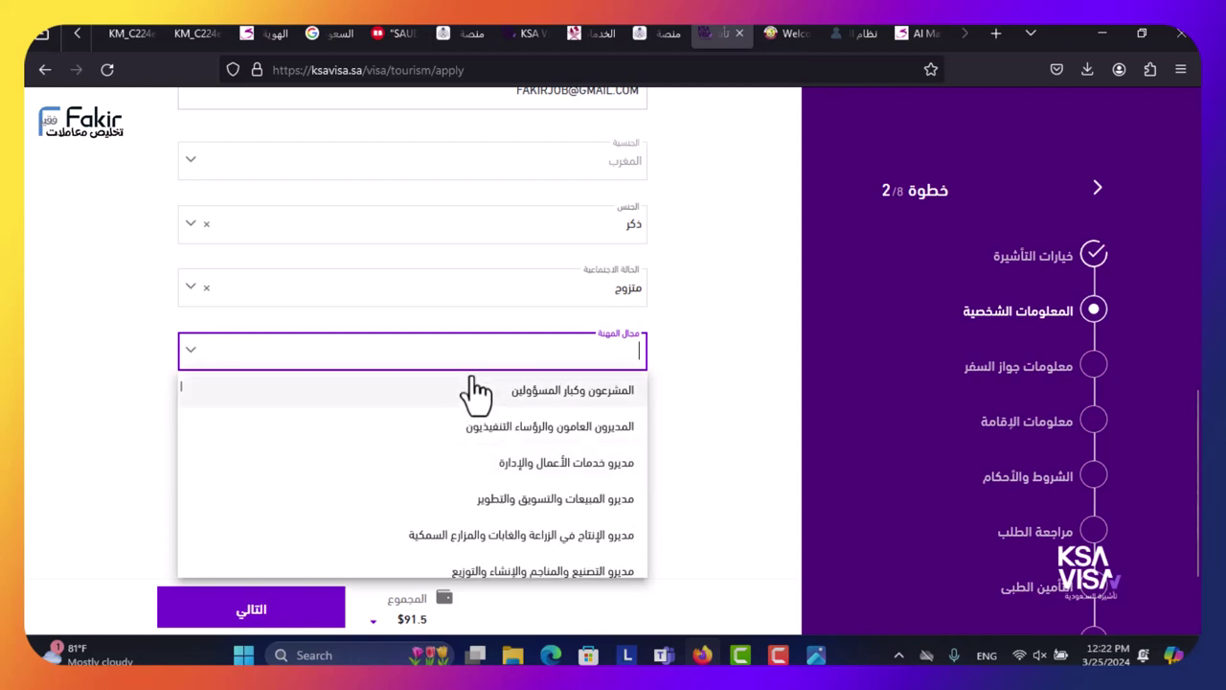
pyautogui.write('HG')
pyautogui.press('BackSpace')
pyautogui.press('BackSpace')
pyautogui.hotkey('alt', 'shift')
pyautogui.write('مدي')
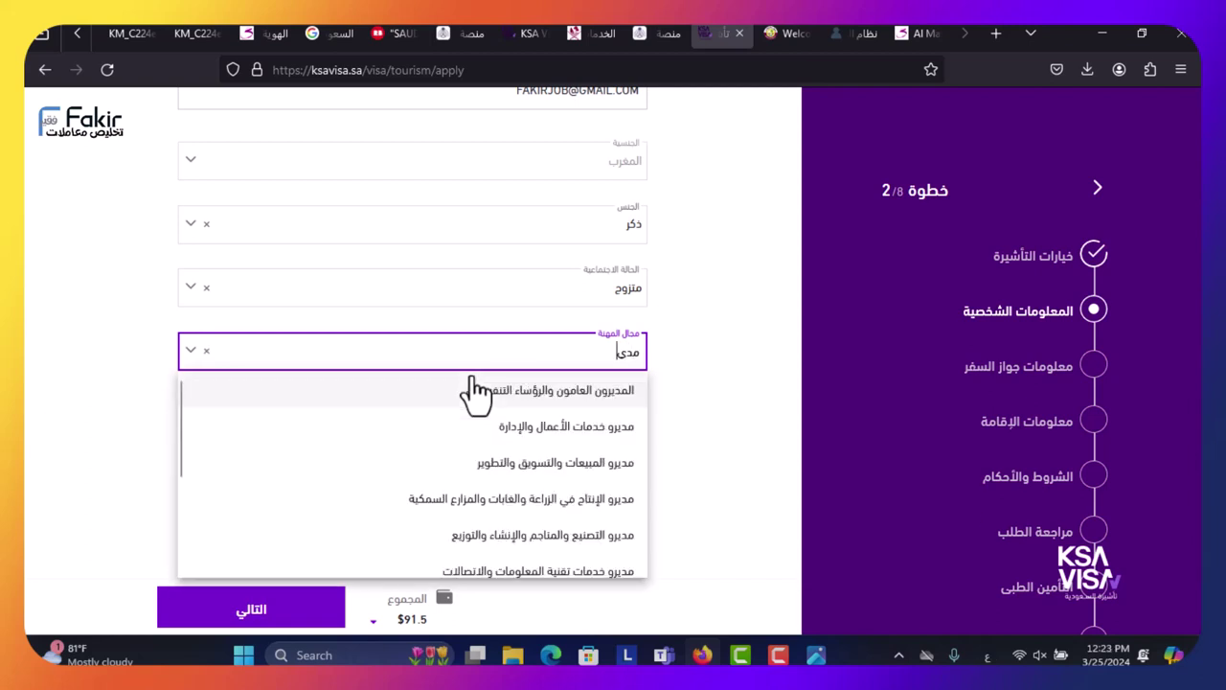
pyautogui.press('BackSpace')
pyautogui.press('BackSpace')
pyautogui.write('م')
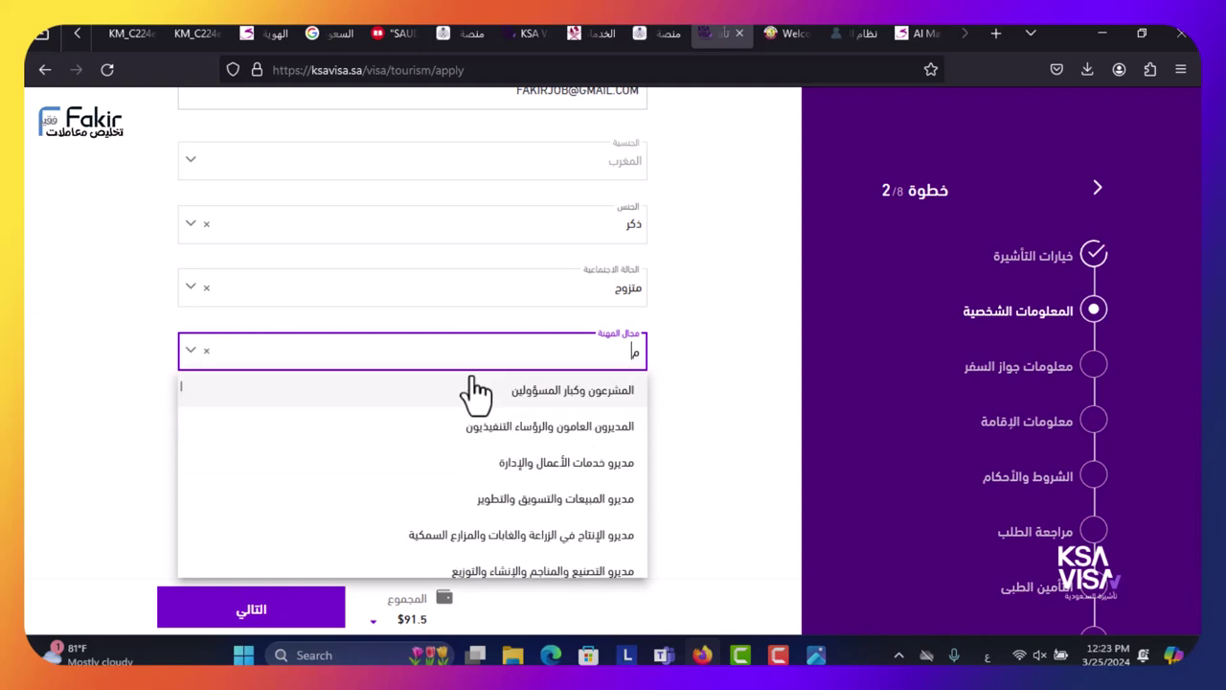
pyautogui.write('شرف')
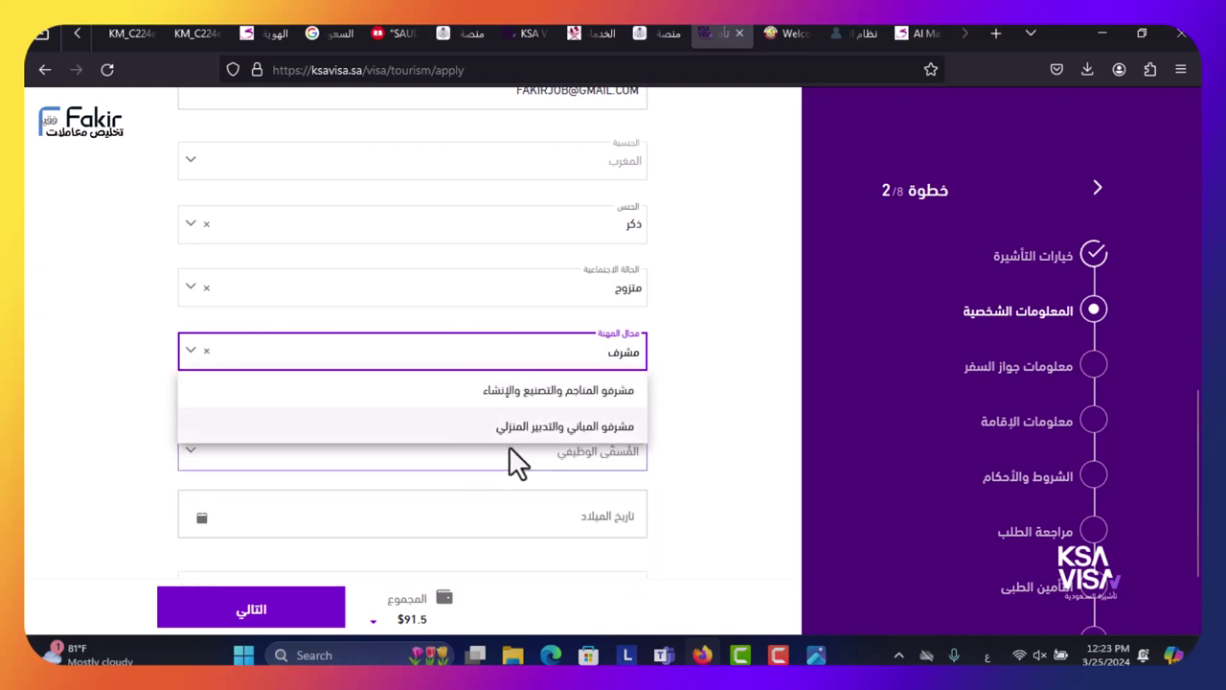
pyautogui.scroll(-1, 422, 420)
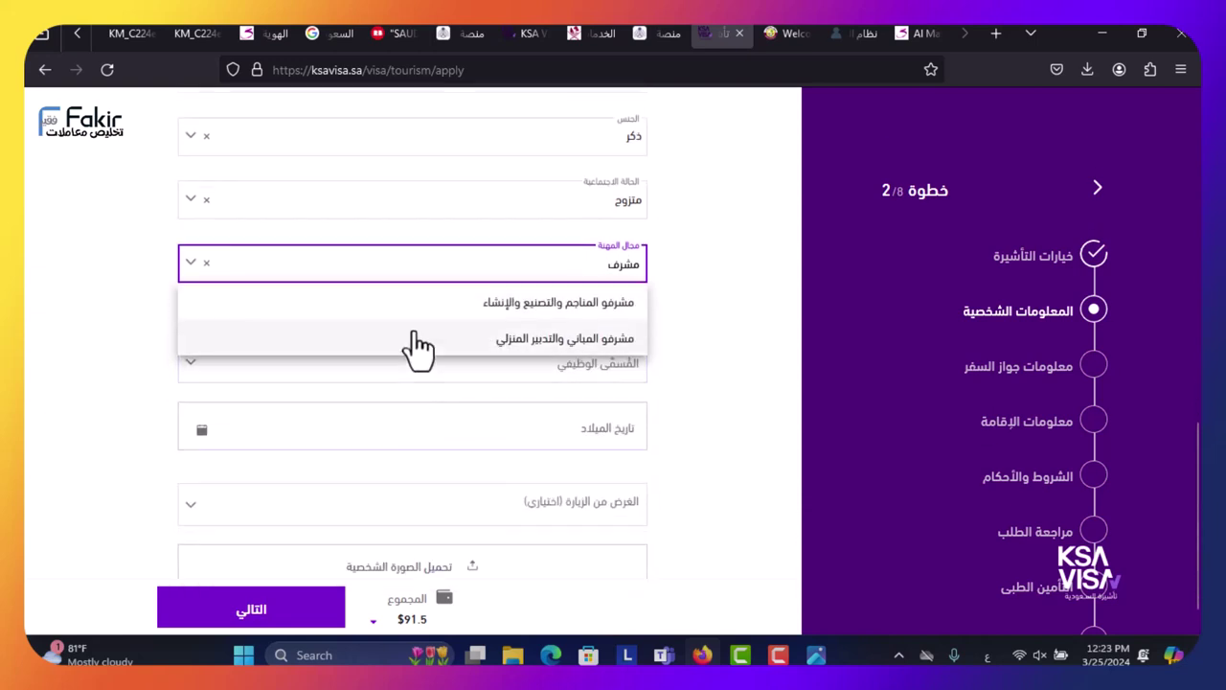
pyautogui.press('BackSpace')
pyautogui.press('BackSpace')
pyautogui.press('BackSpace')
pyautogui.press('BackSpace')
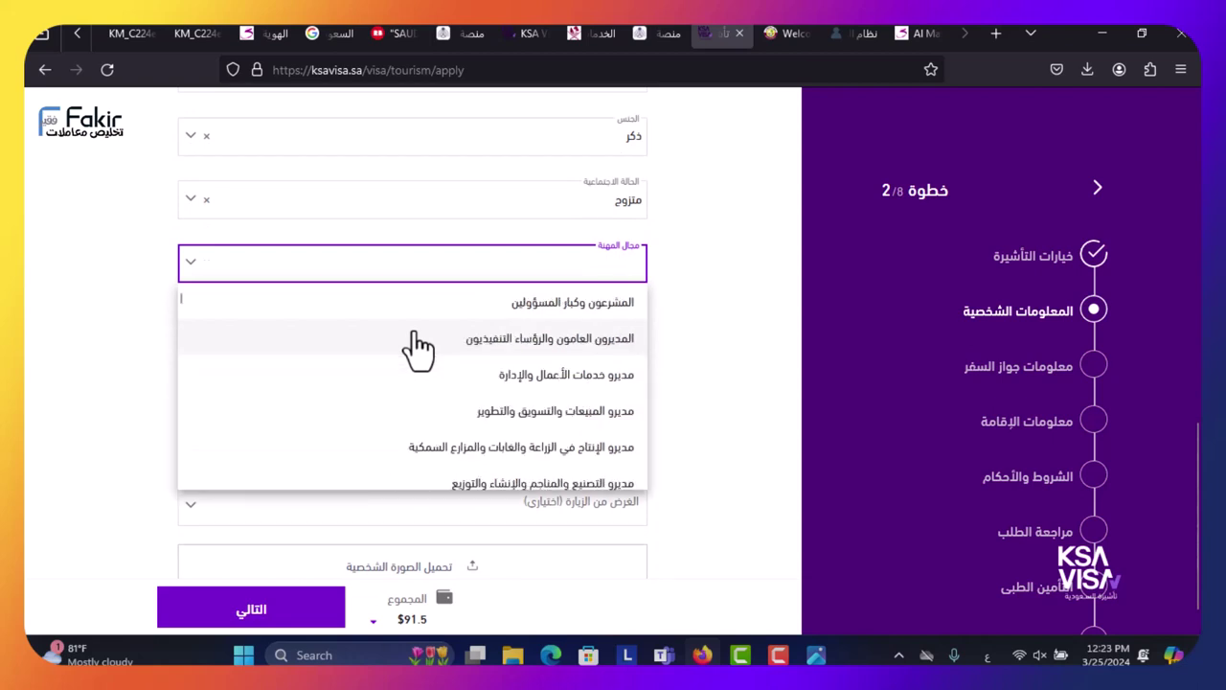
pyautogui.write('مسؤ')
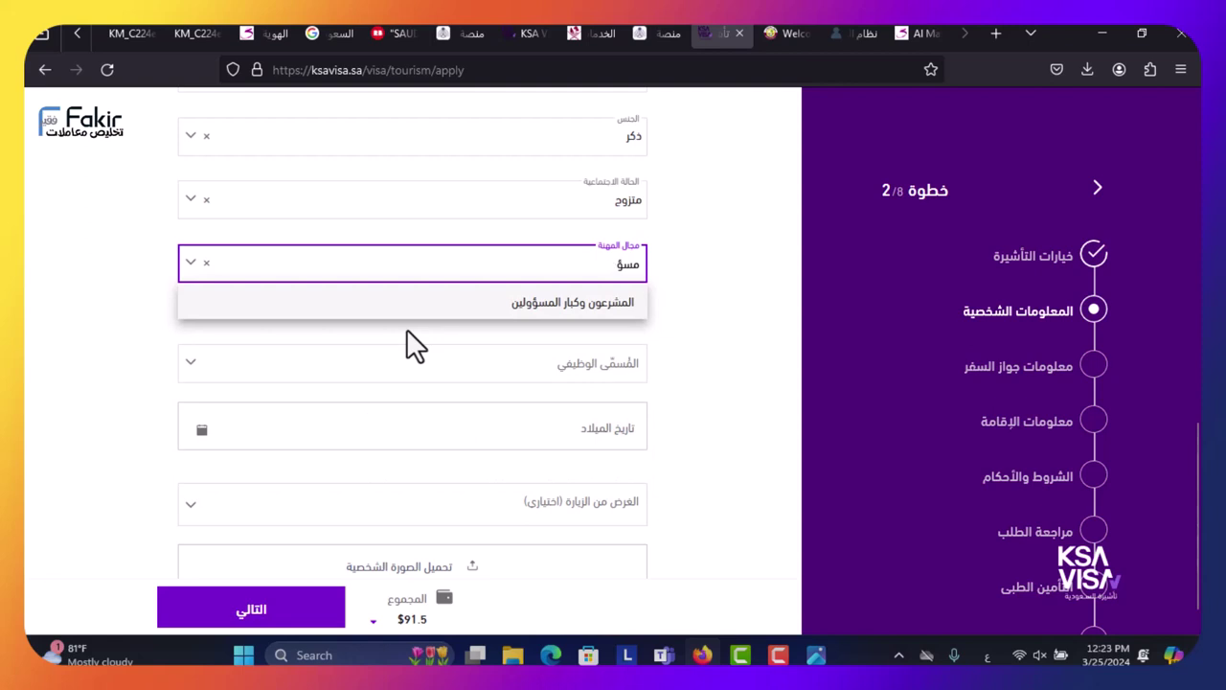
pyautogui.press('BackSpace')
pyautogui.press('BackSpace')
pyautogui.press('BackSpace')
pyautogui.click(697, 356)
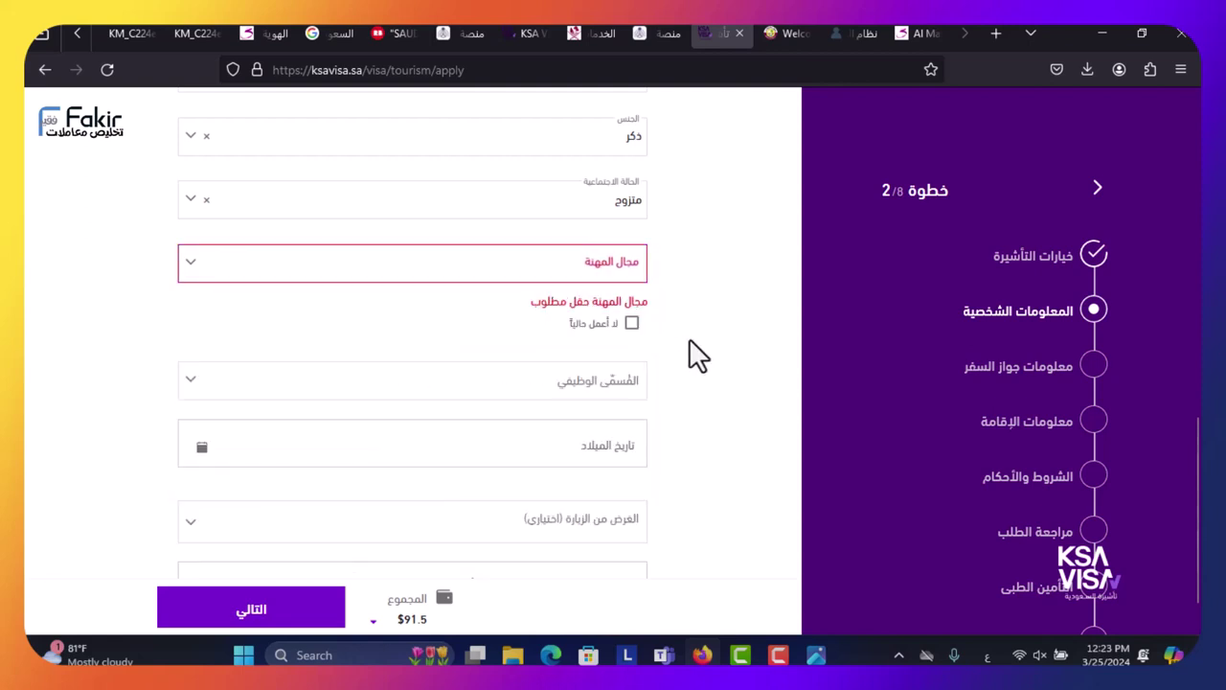
pyautogui.click(574, 270)
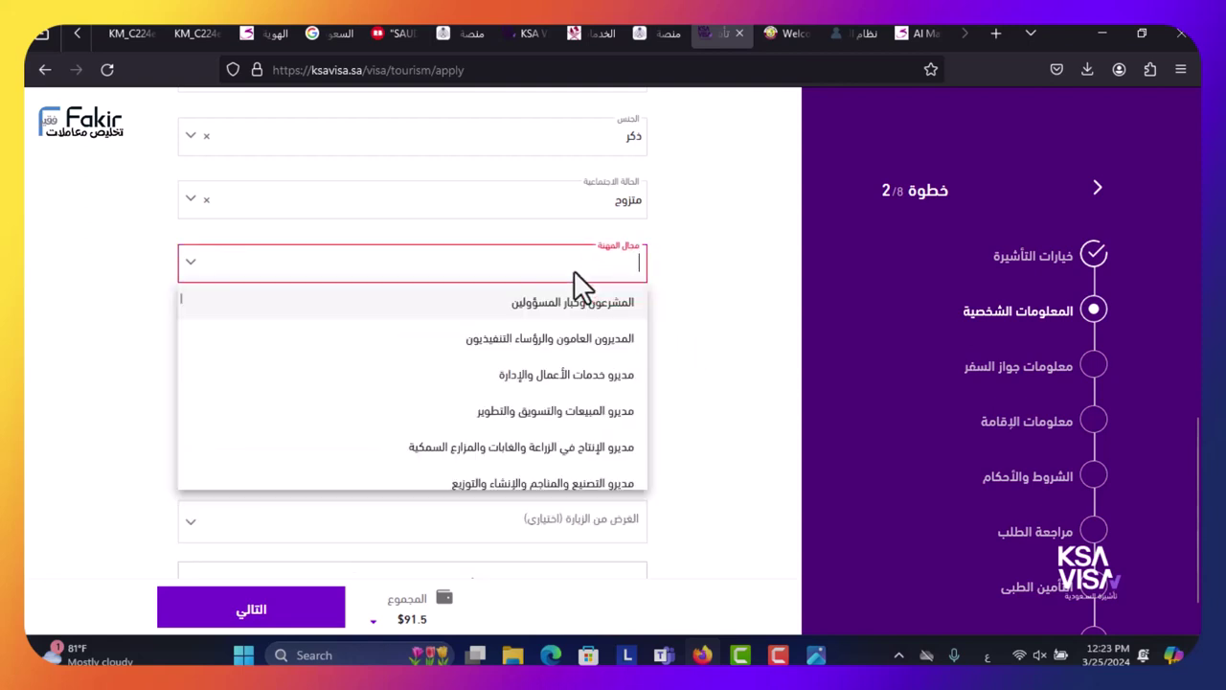
pyautogui.click(689, 256)
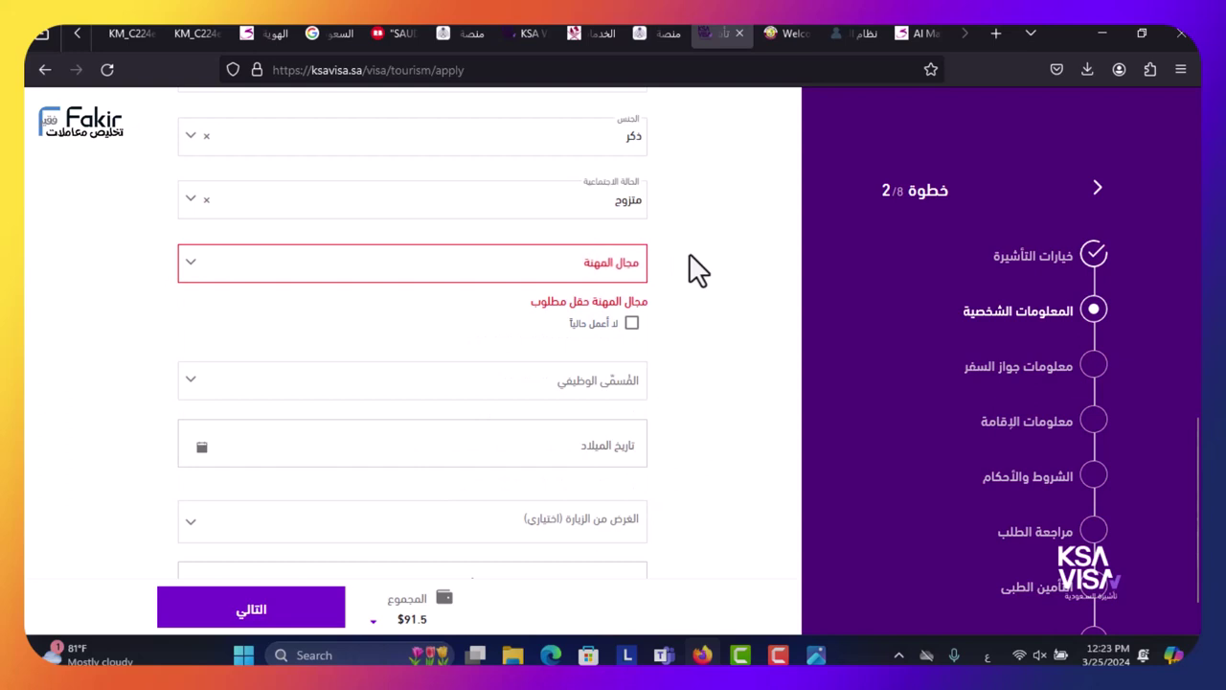
pyautogui.click(591, 382)
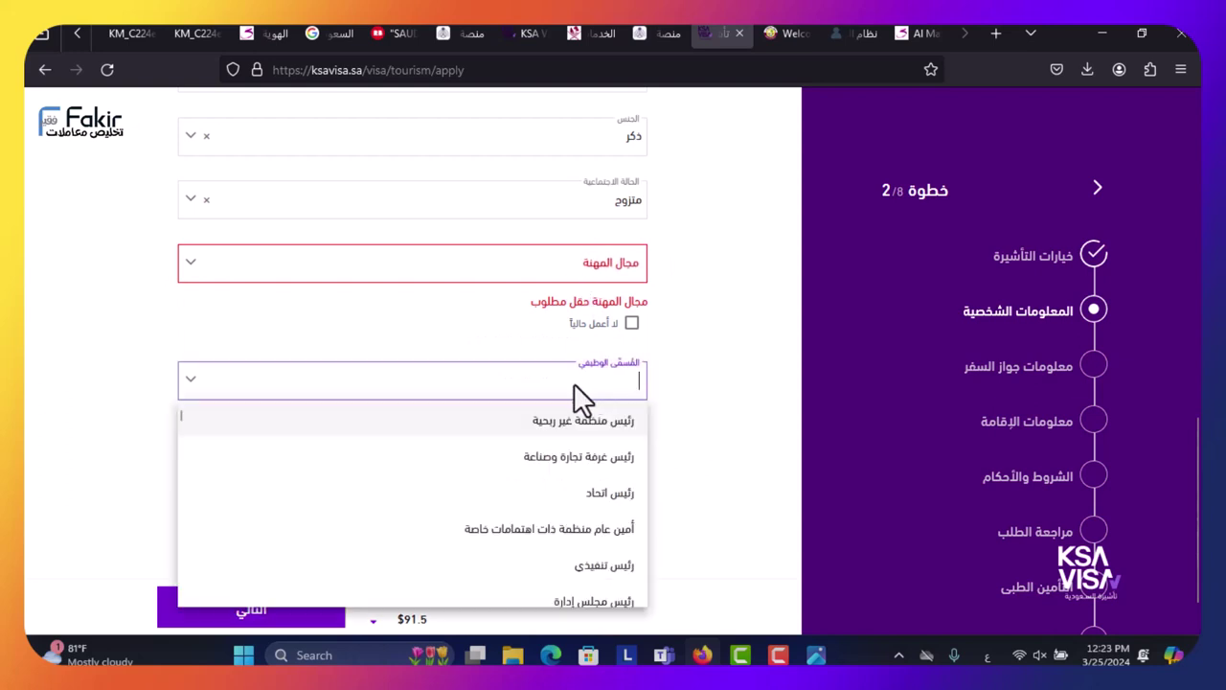
pyautogui.click(600, 262)
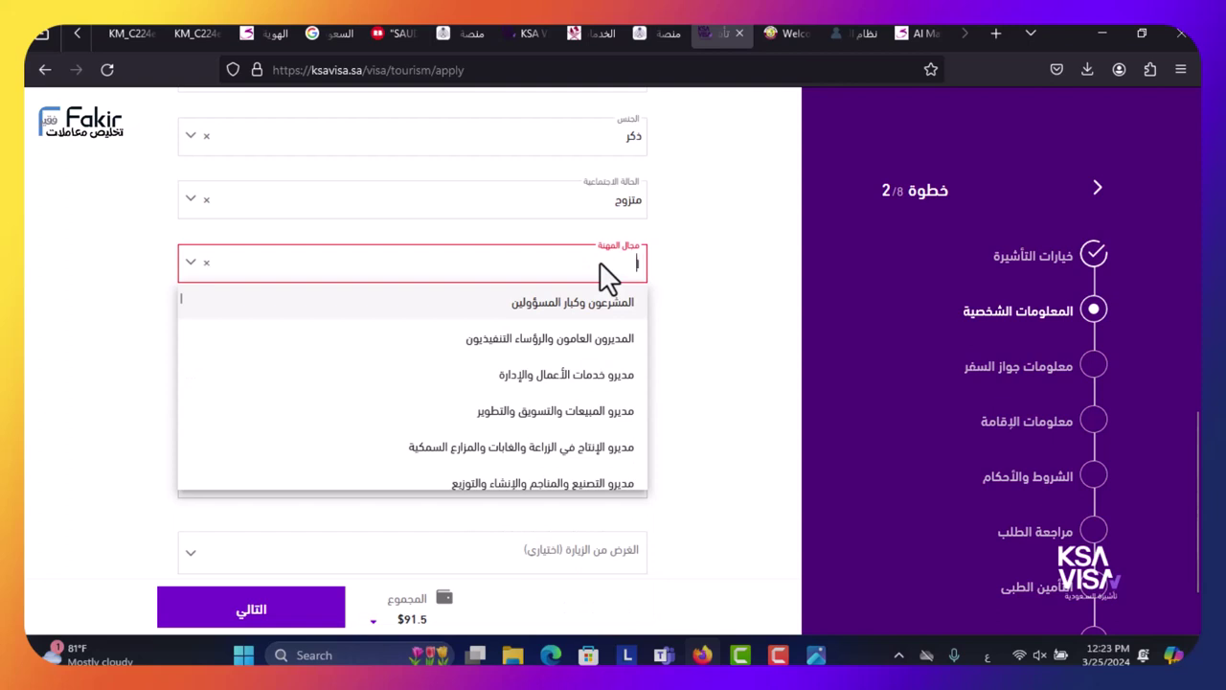
pyautogui.write('التس')
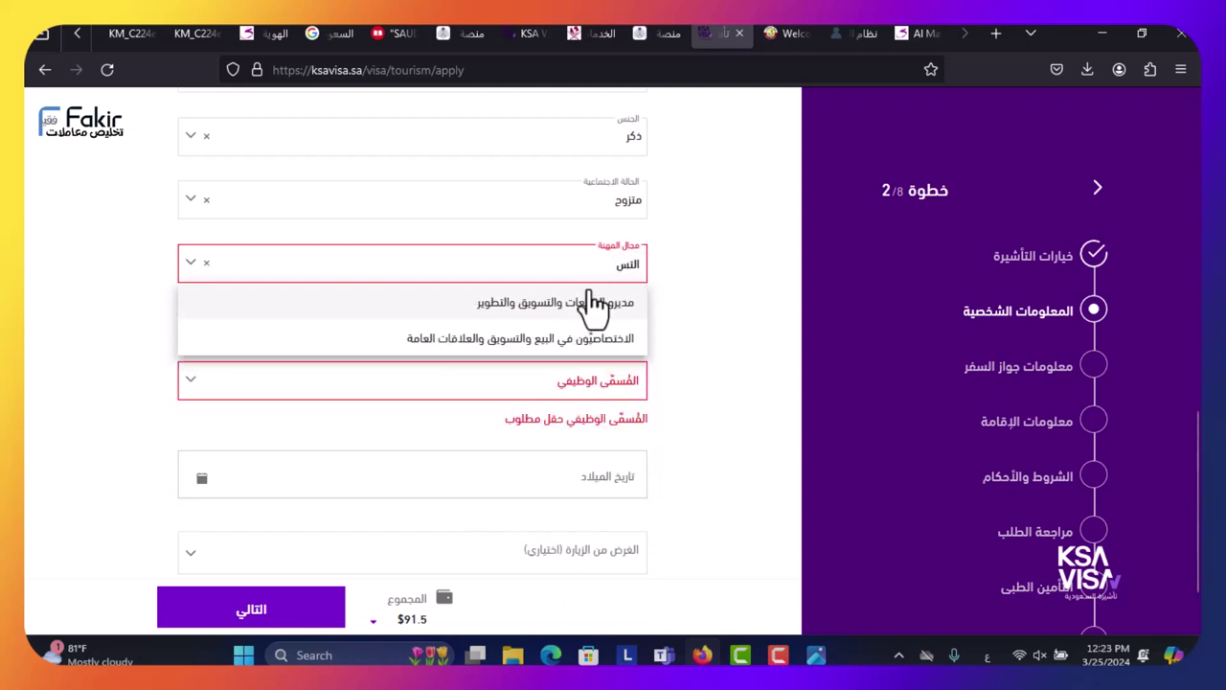
pyautogui.click(580, 305)
# - Choose مدير تسويق as the job title
pyautogui.click(594, 362)
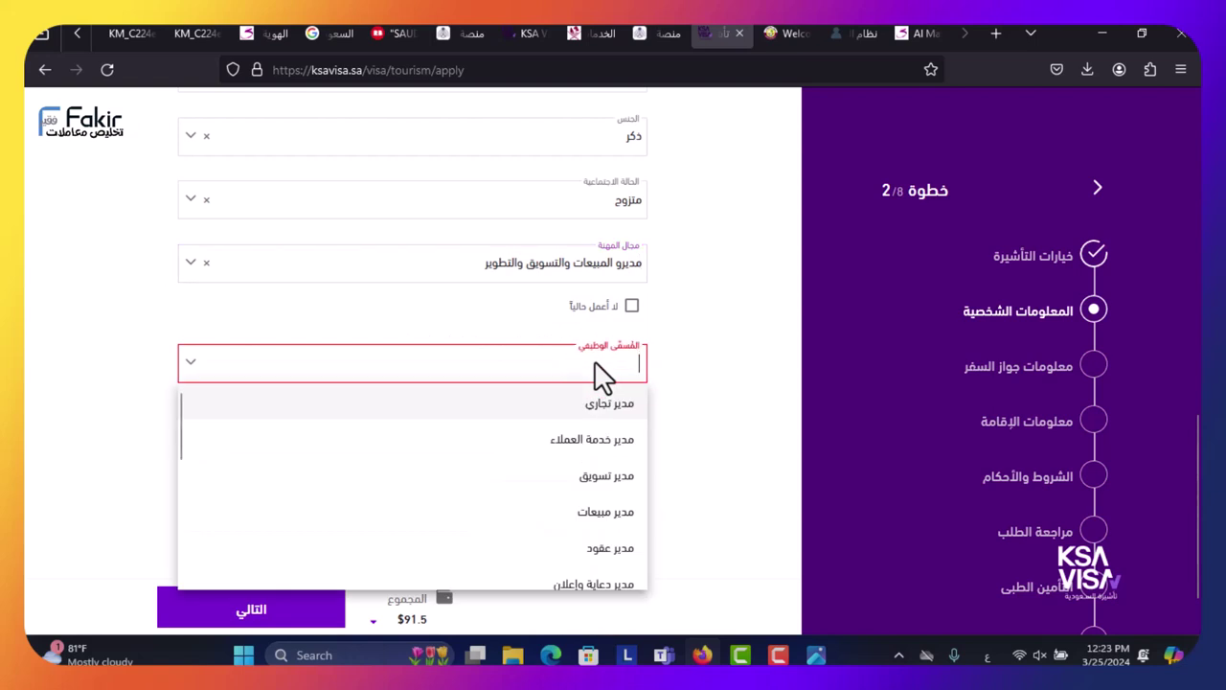
pyautogui.scroll(-5, 605, 469)
pyautogui.scroll(-4, 604, 484)
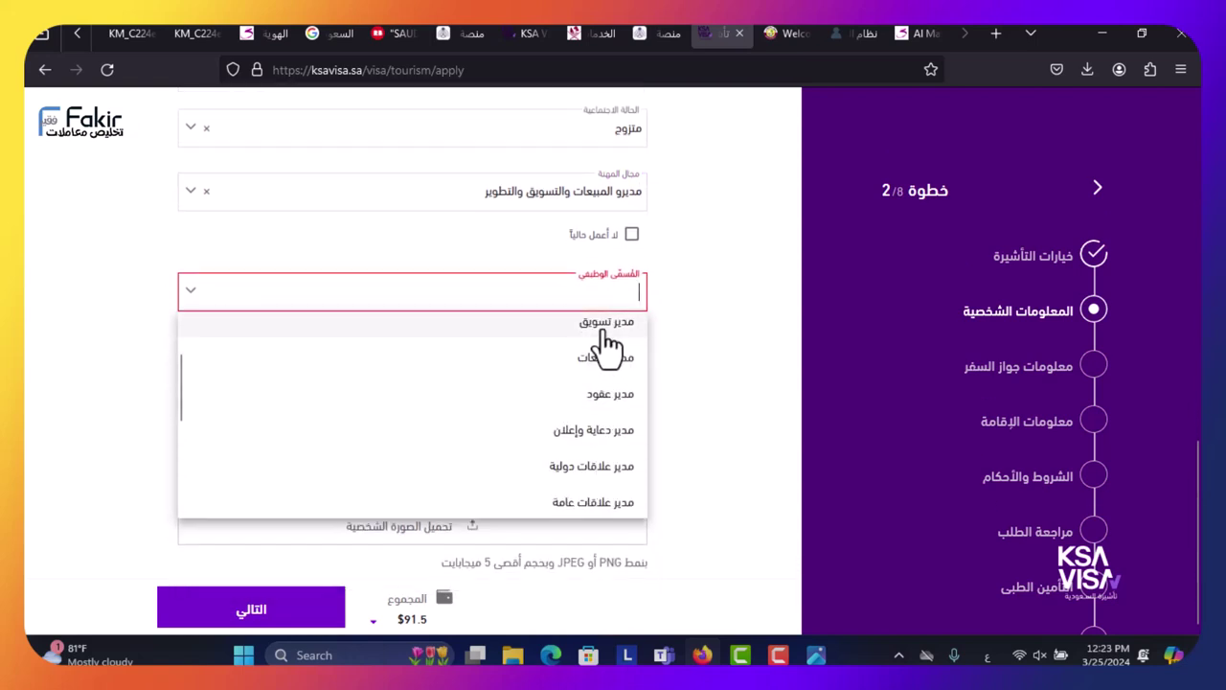
pyautogui.click(603, 325)
pyautogui.click(493, 385)
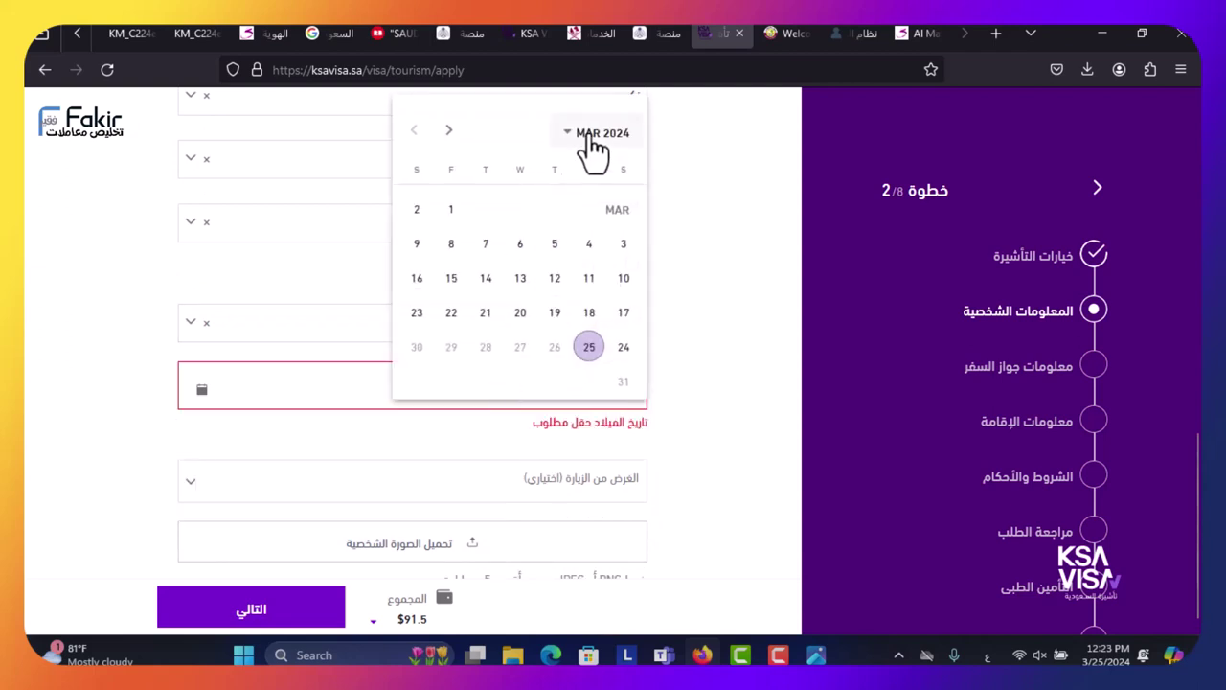
pyautogui.click(589, 133)
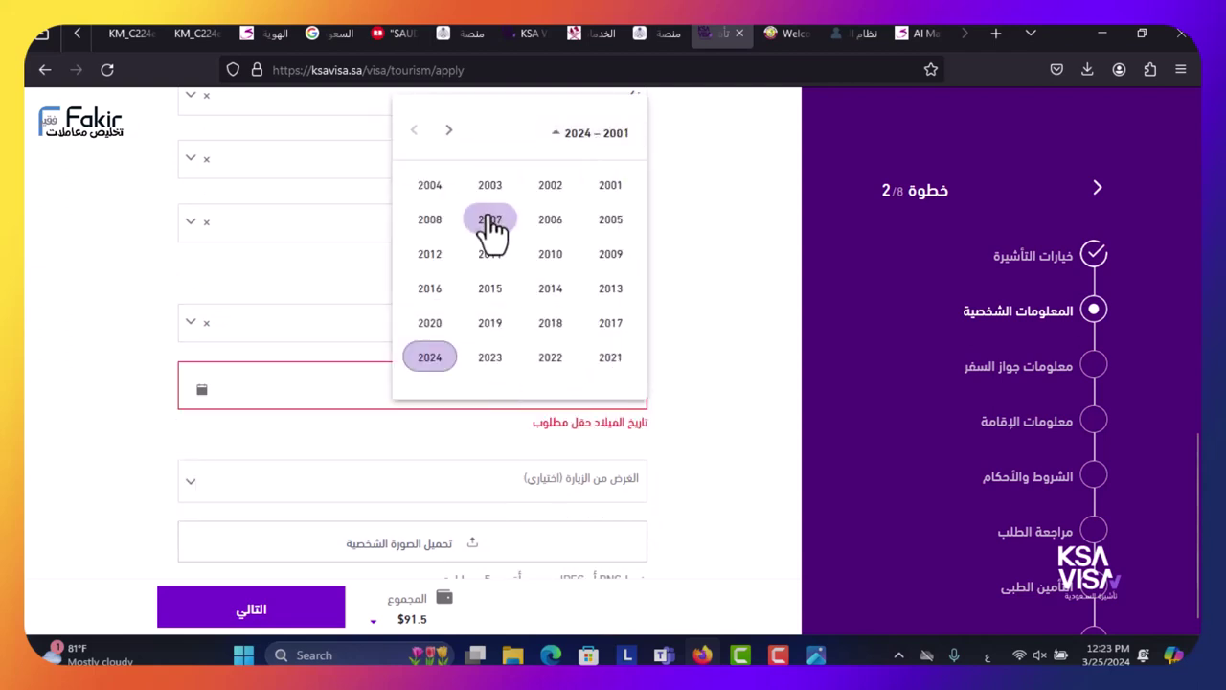
pyautogui.click(448, 130)
pyautogui.click(490, 188)
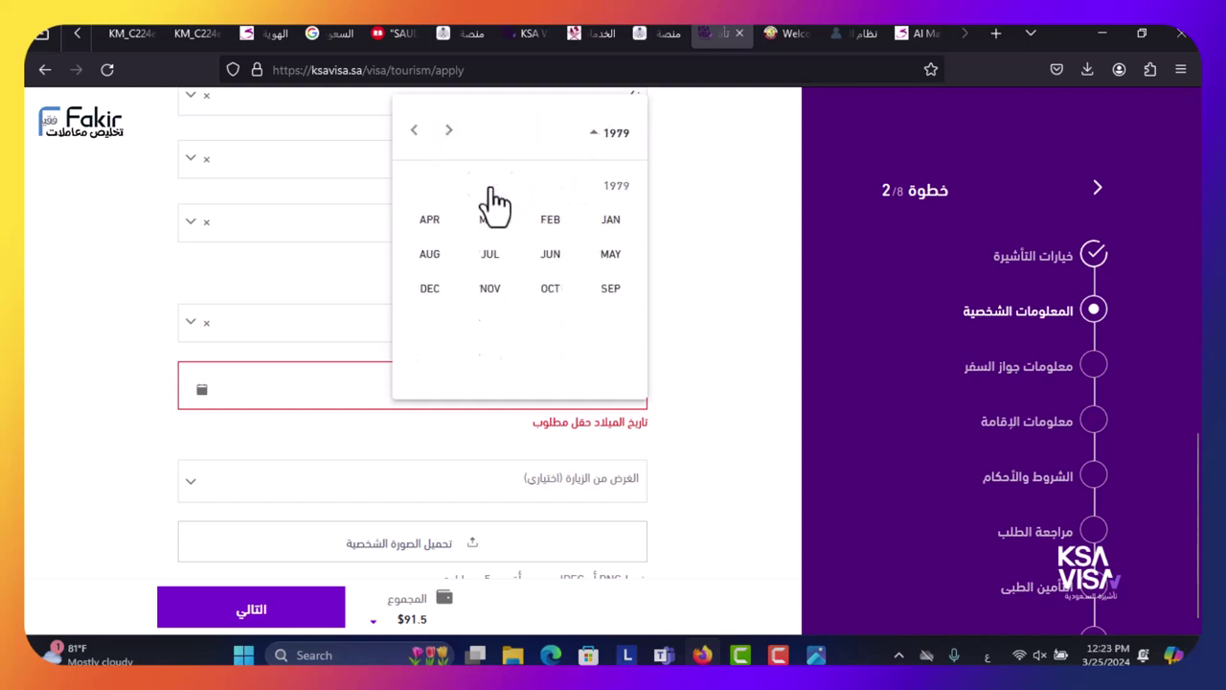
pyautogui.click(429, 220)
pyautogui.click(521, 278)
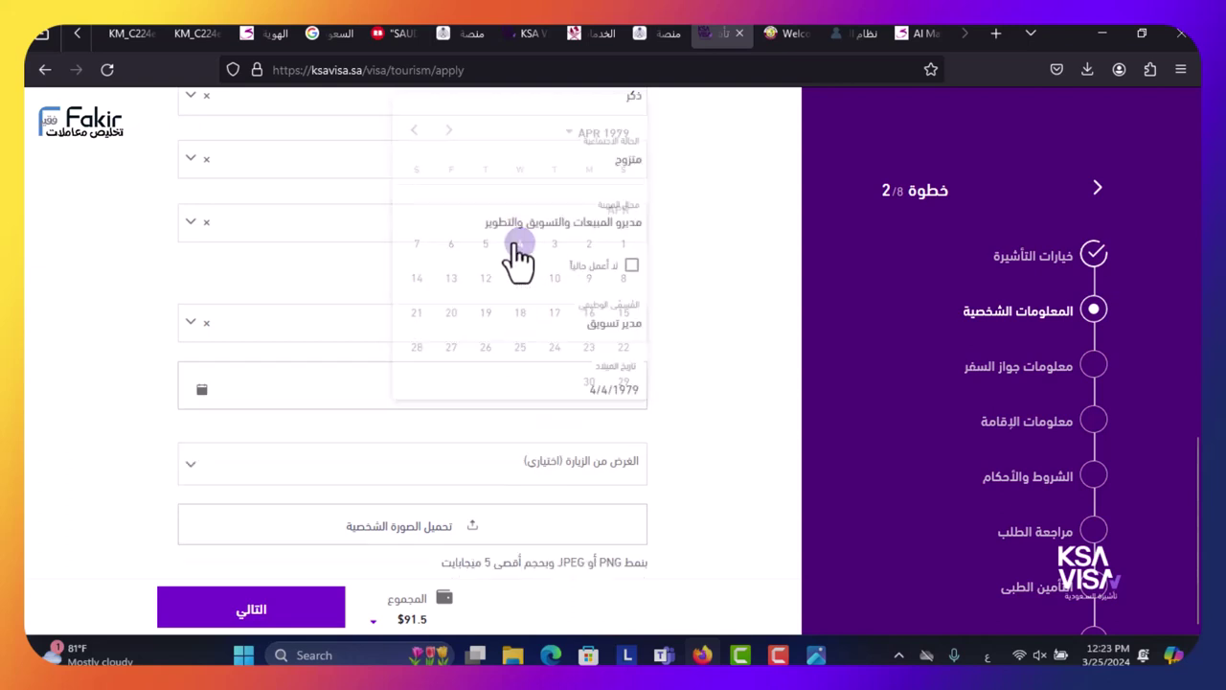
pyautogui.click(614, 468)
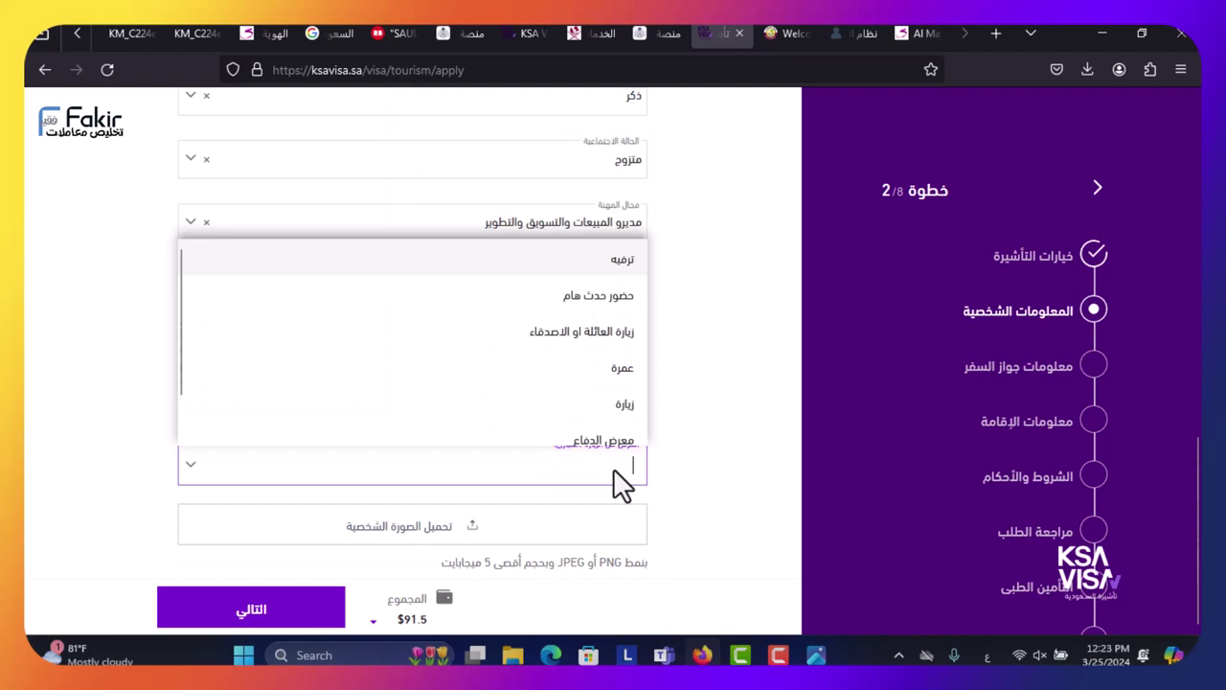
# - Add عمرة, ترفيه and حضور حدث هام as the visit purposes
pyautogui.click(619, 376)
pyautogui.click(540, 476)
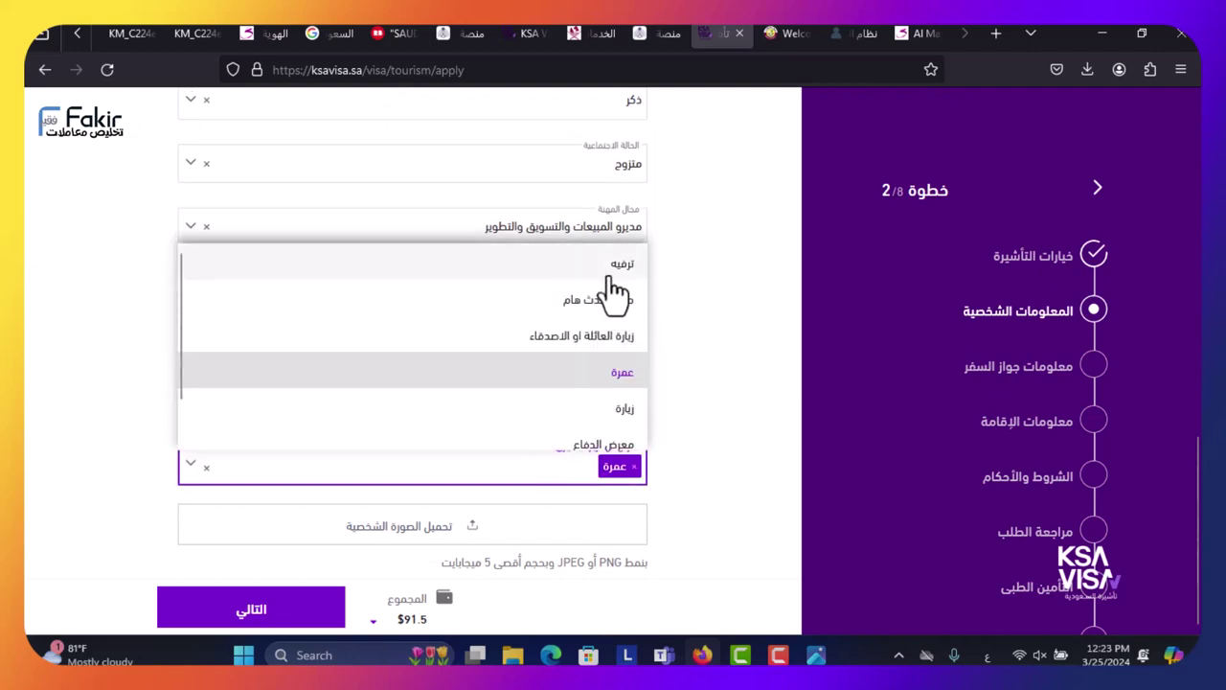
pyautogui.click(609, 275)
pyautogui.click(510, 462)
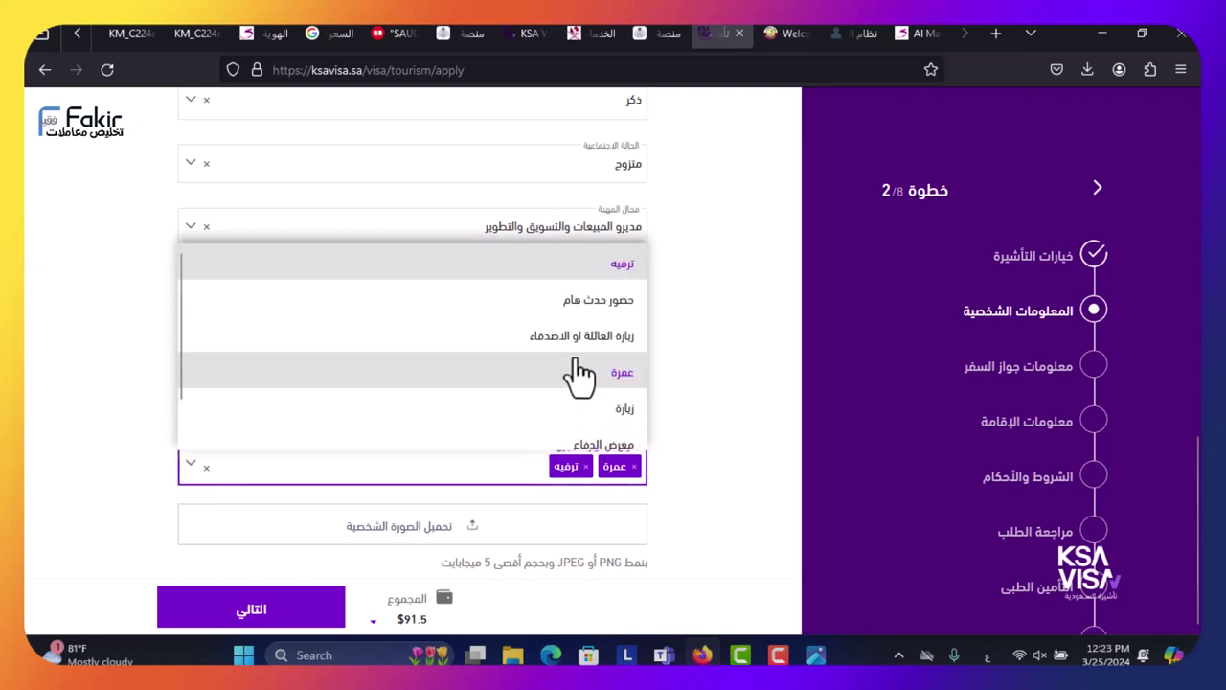
pyautogui.scroll(-1, 565, 355)
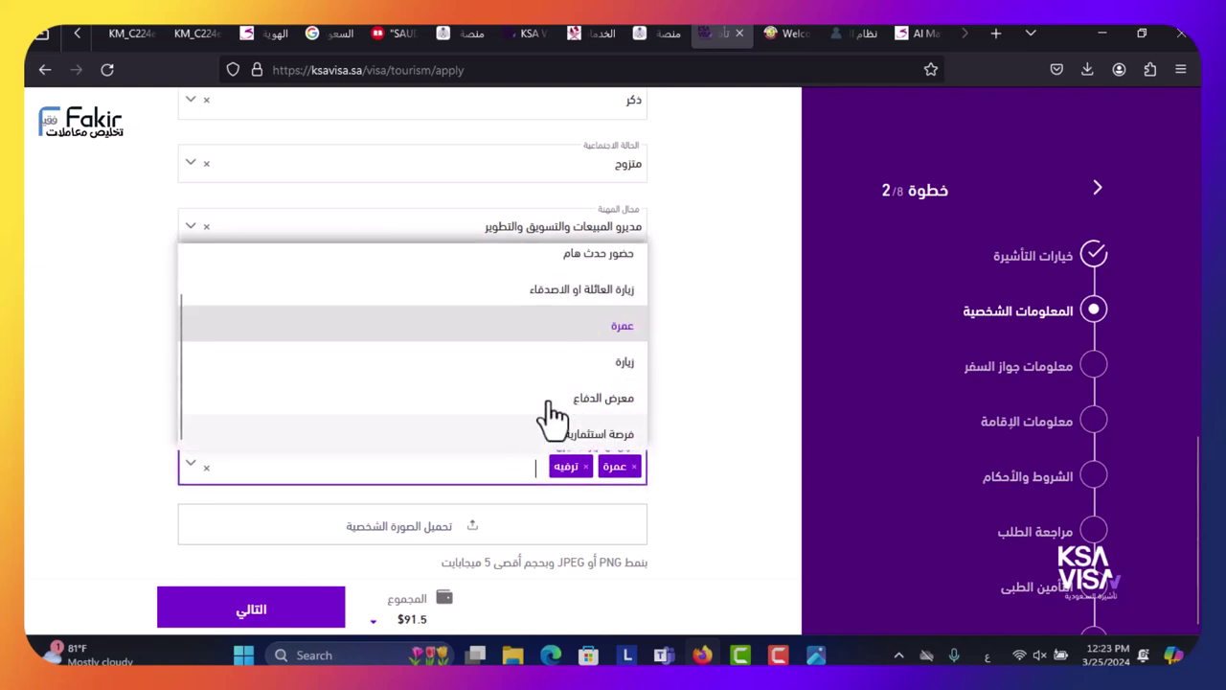
pyautogui.scroll(2, 575, 364)
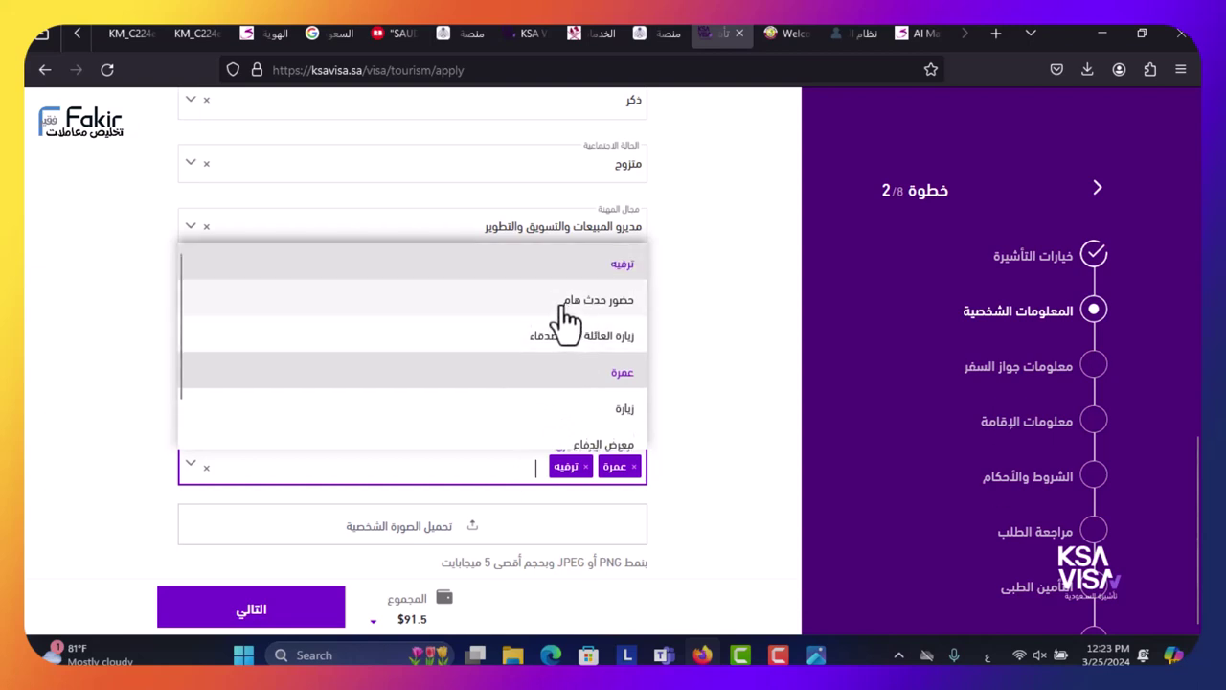
pyautogui.click(578, 308)
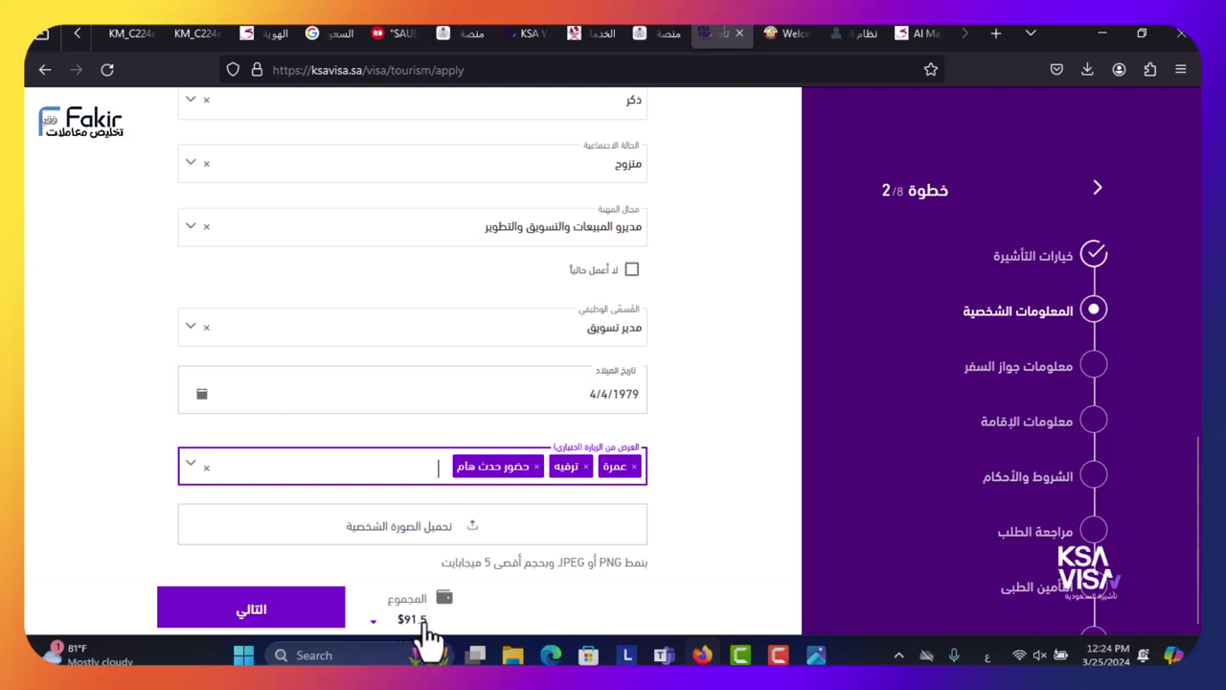
# - Attach the personal photo from the Downloads folder and continue to step 3, passport information
pyautogui.click(446, 544)
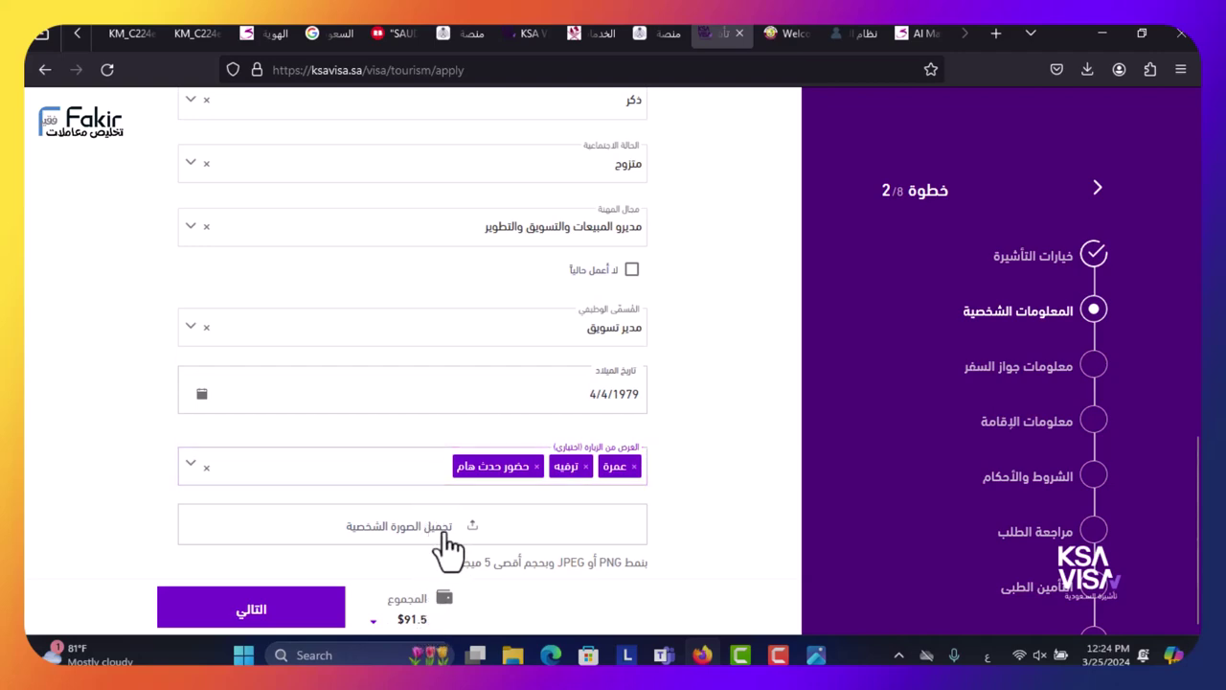
pyautogui.click(613, 372)
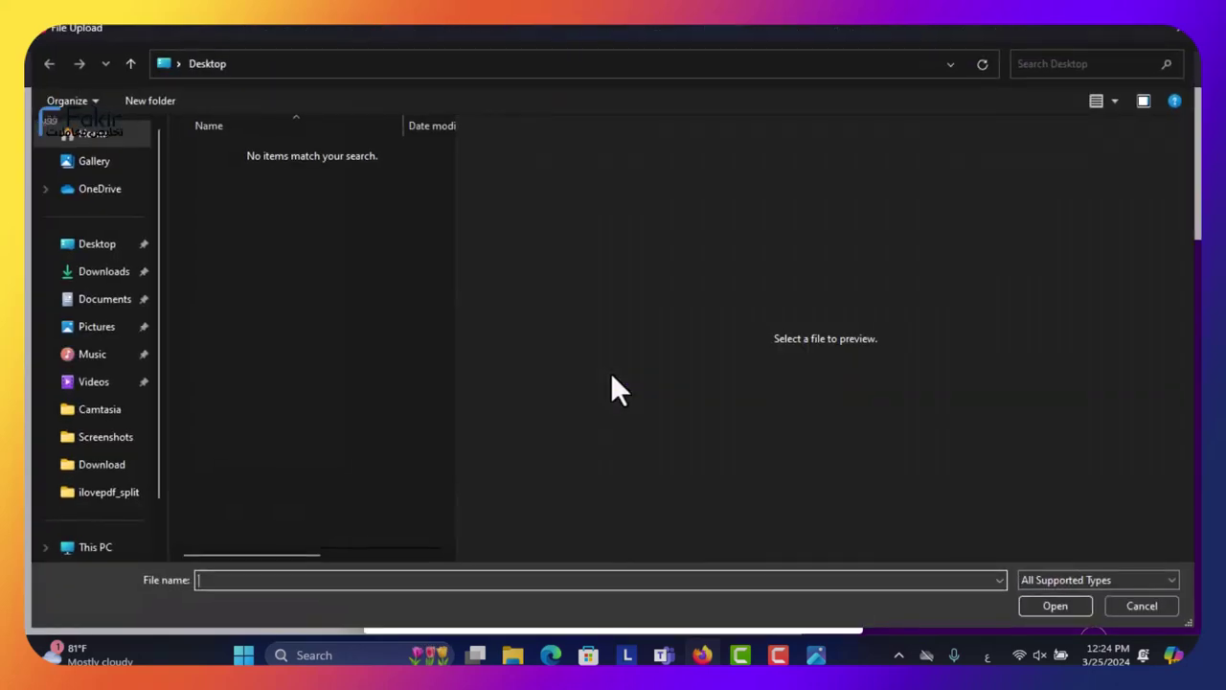
pyautogui.click(99, 278)
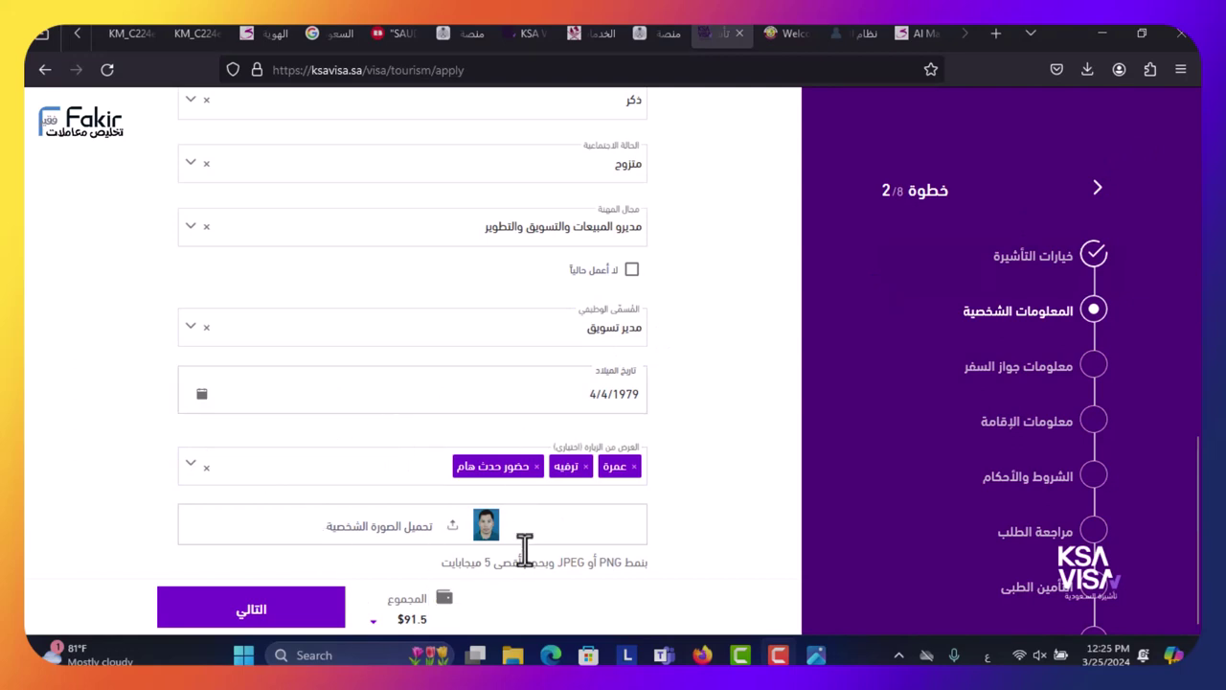
pyautogui.click(251, 613)
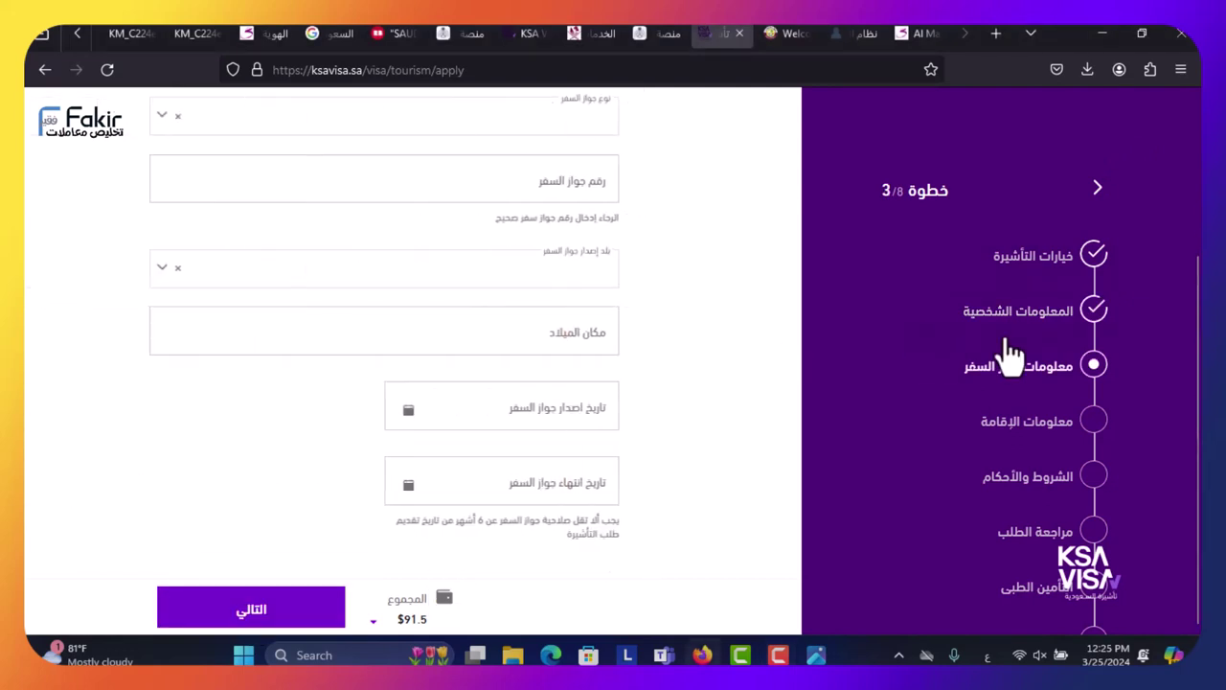
# - Set the passport type to عادي and enter the passport number
pyautogui.scroll(2, 597, 342)
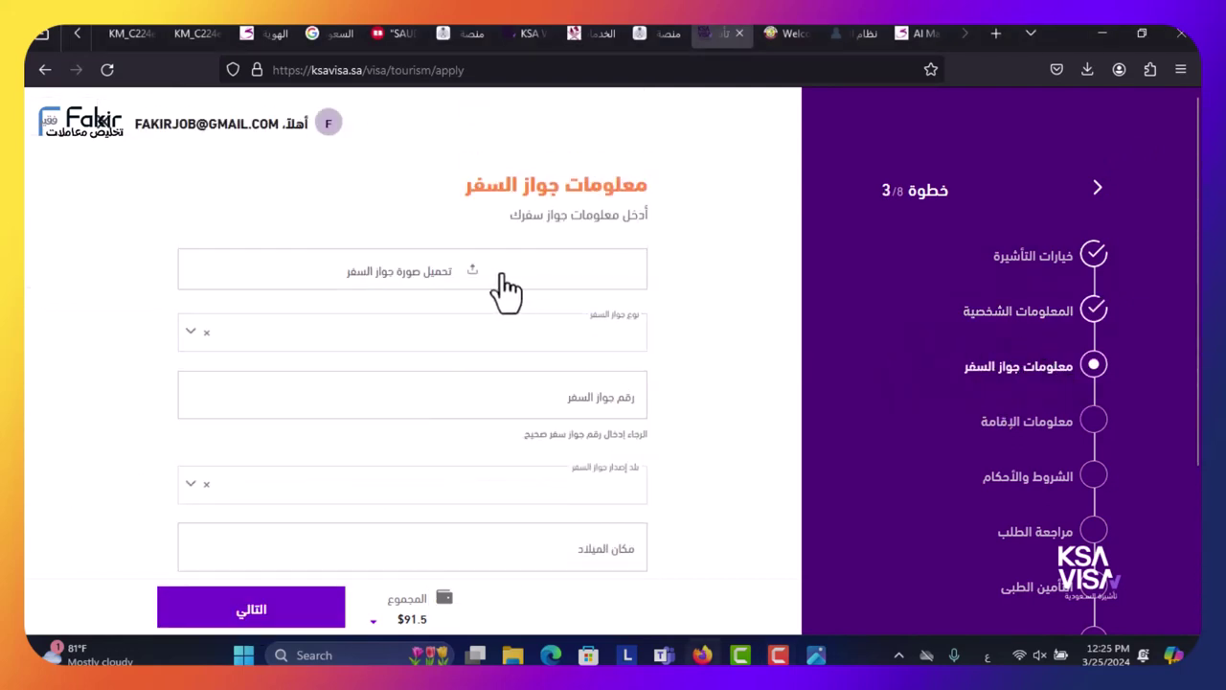
pyautogui.scroll(-1, 537, 316)
pyautogui.click(551, 247)
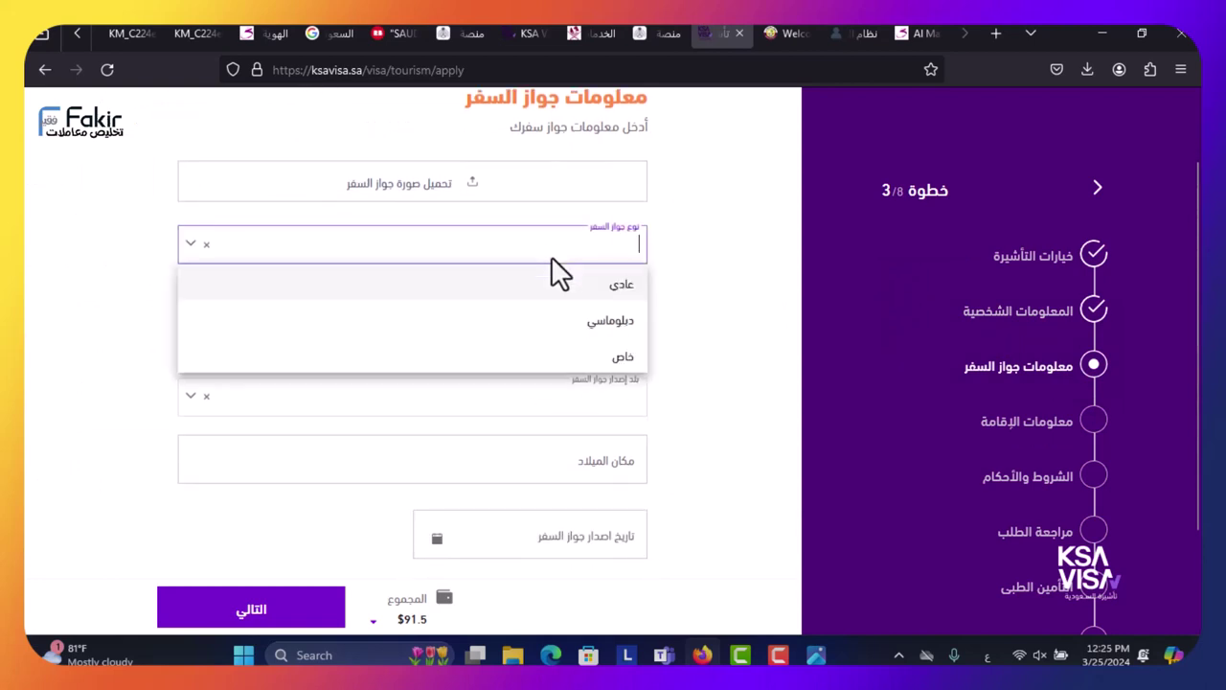
pyautogui.click(554, 285)
pyautogui.click(554, 303)
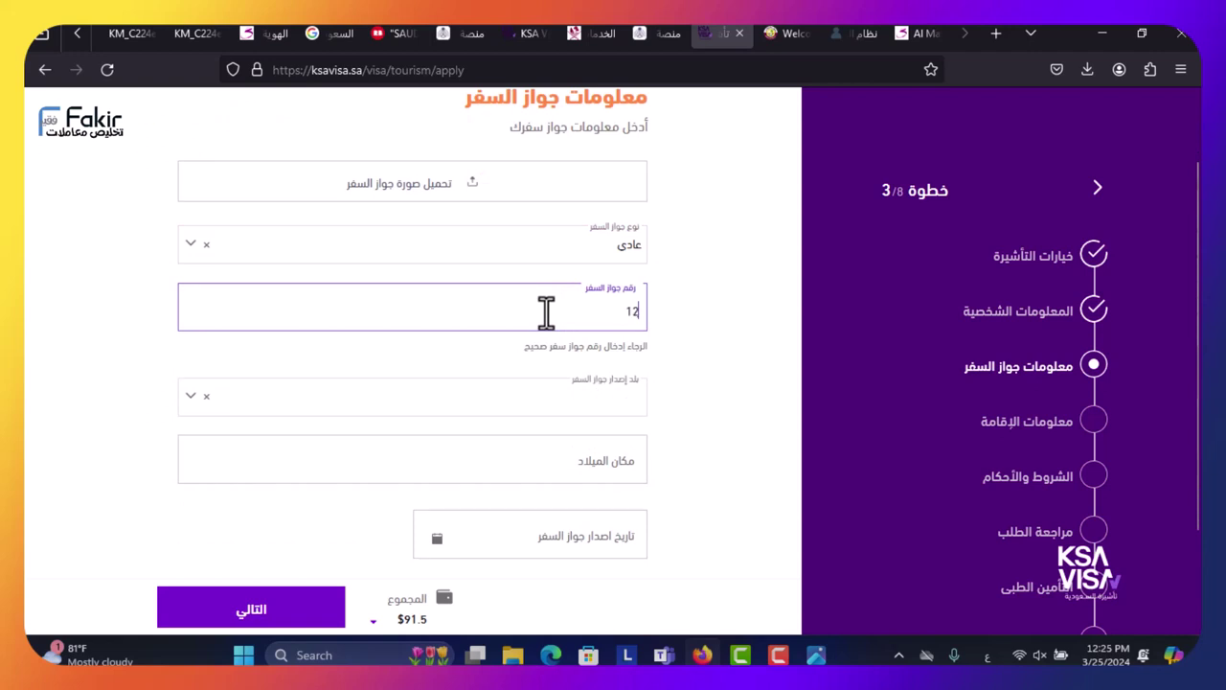
pyautogui.write('123456')
# - Set the issuing country to المغرب and the place of birth to المغرب
pyautogui.press('Tab')
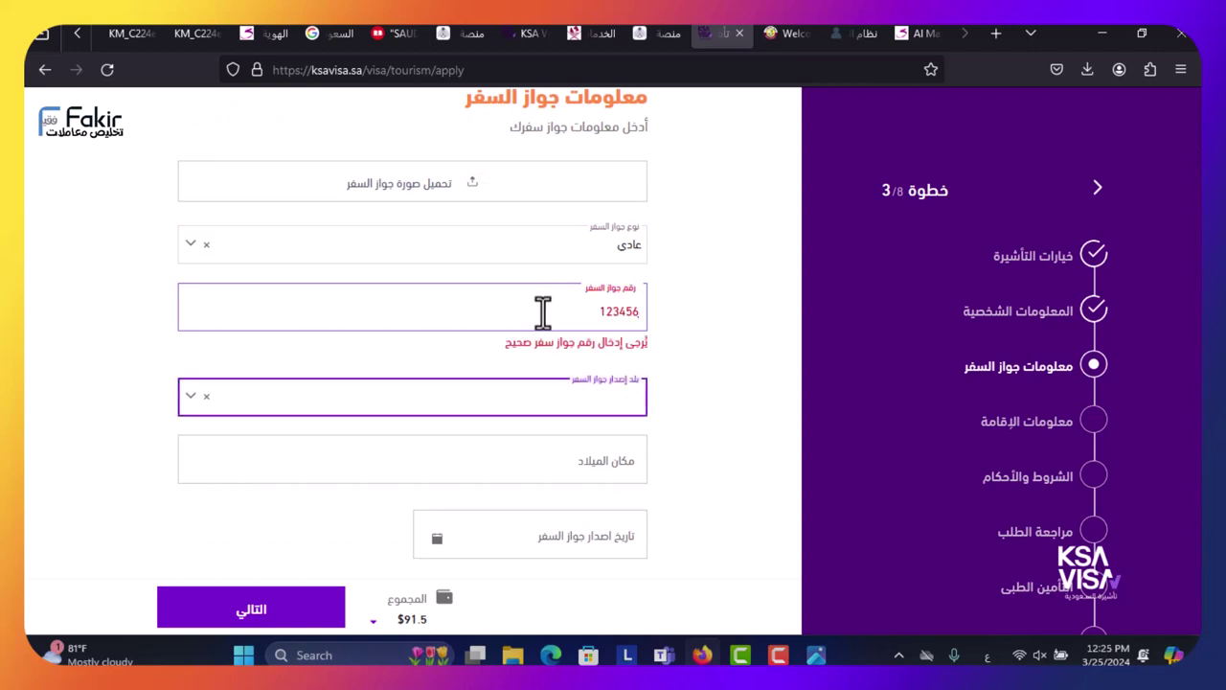
pyautogui.write('HG')
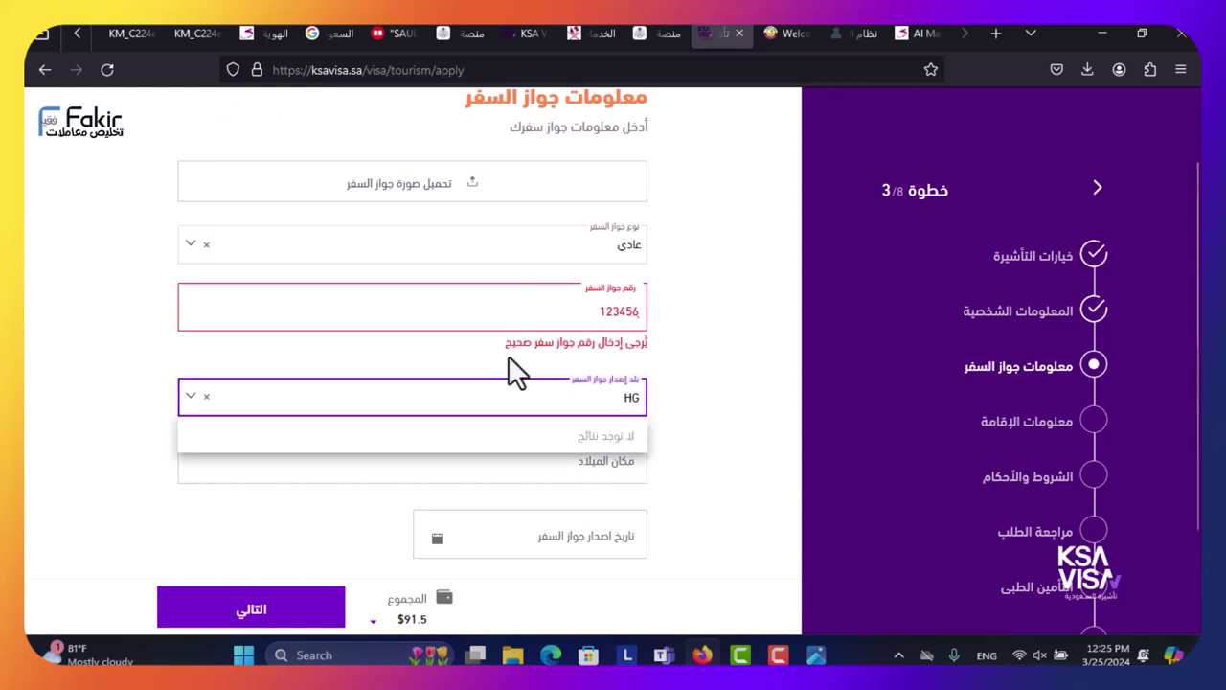
pyautogui.press('BackSpace')
pyautogui.press('BackSpace')
pyautogui.hotkey('alt', 'shift')
pyautogui.write('ا')
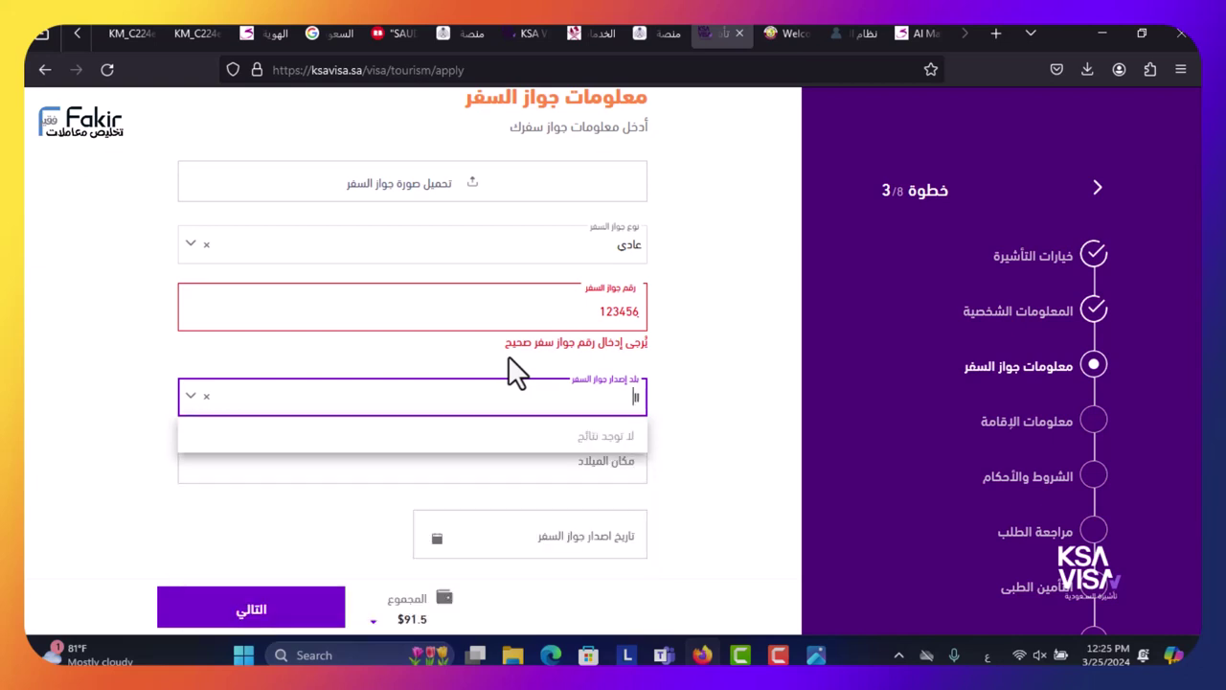
pyautogui.write('لمغ')
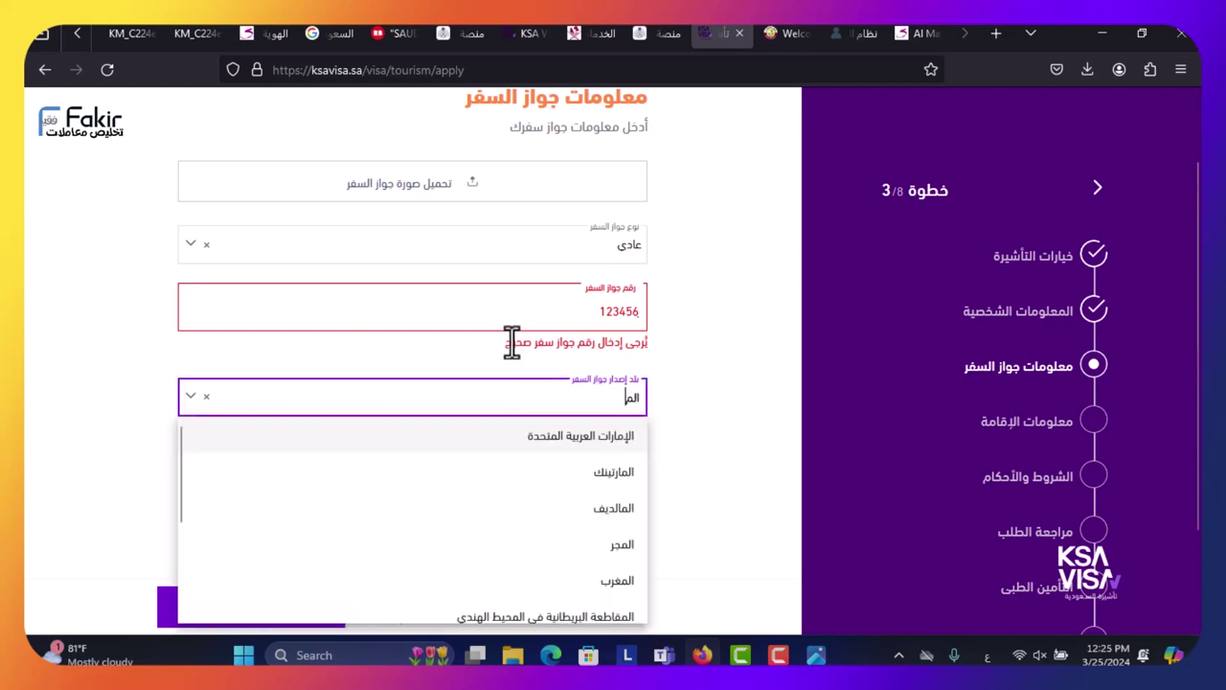
pyautogui.click(552, 437)
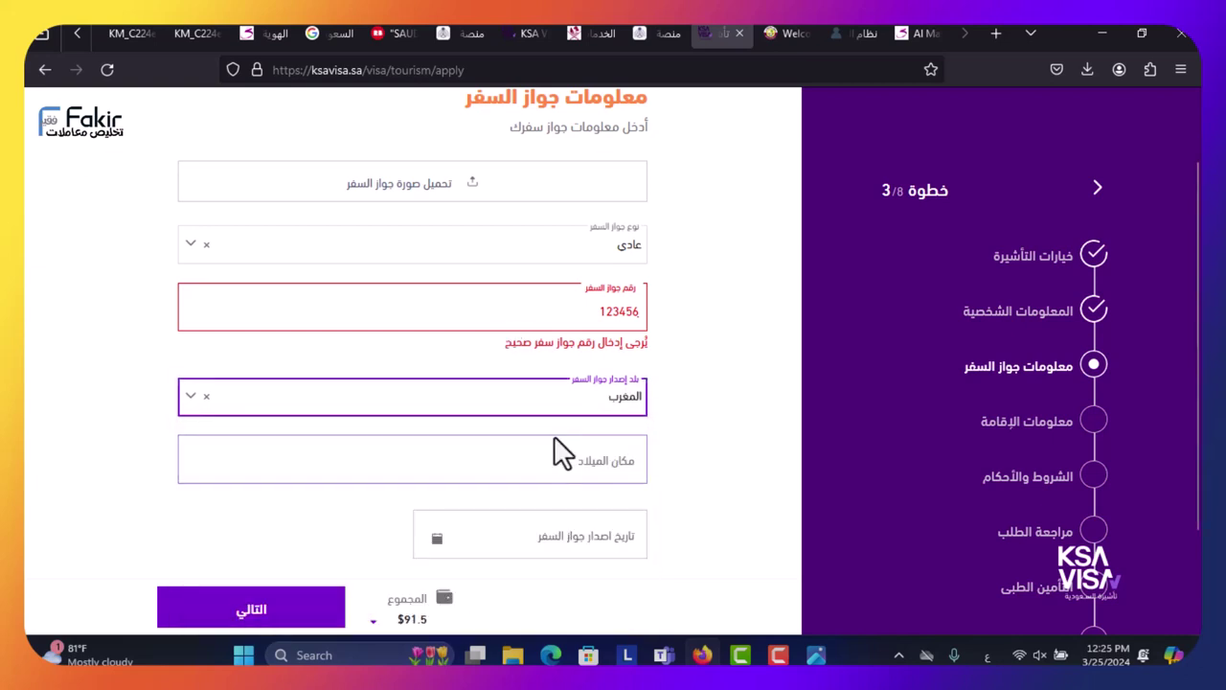
pyautogui.click(562, 456)
pyautogui.write('المغرب')
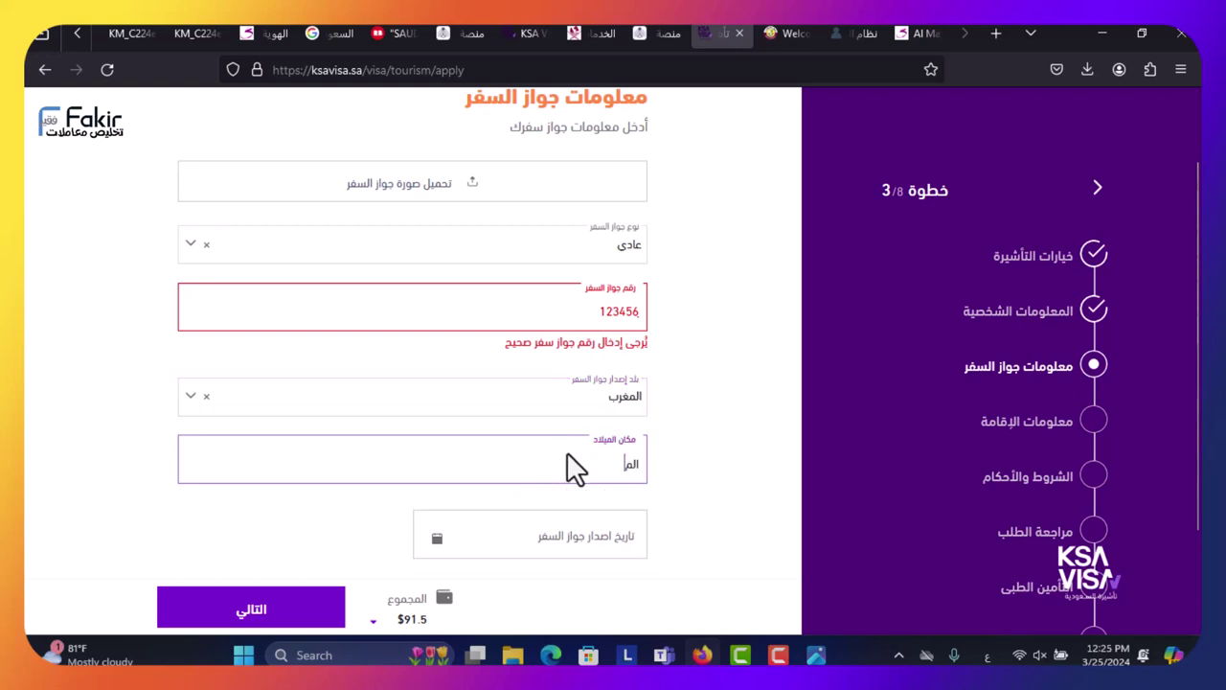
pyautogui.click(517, 535)
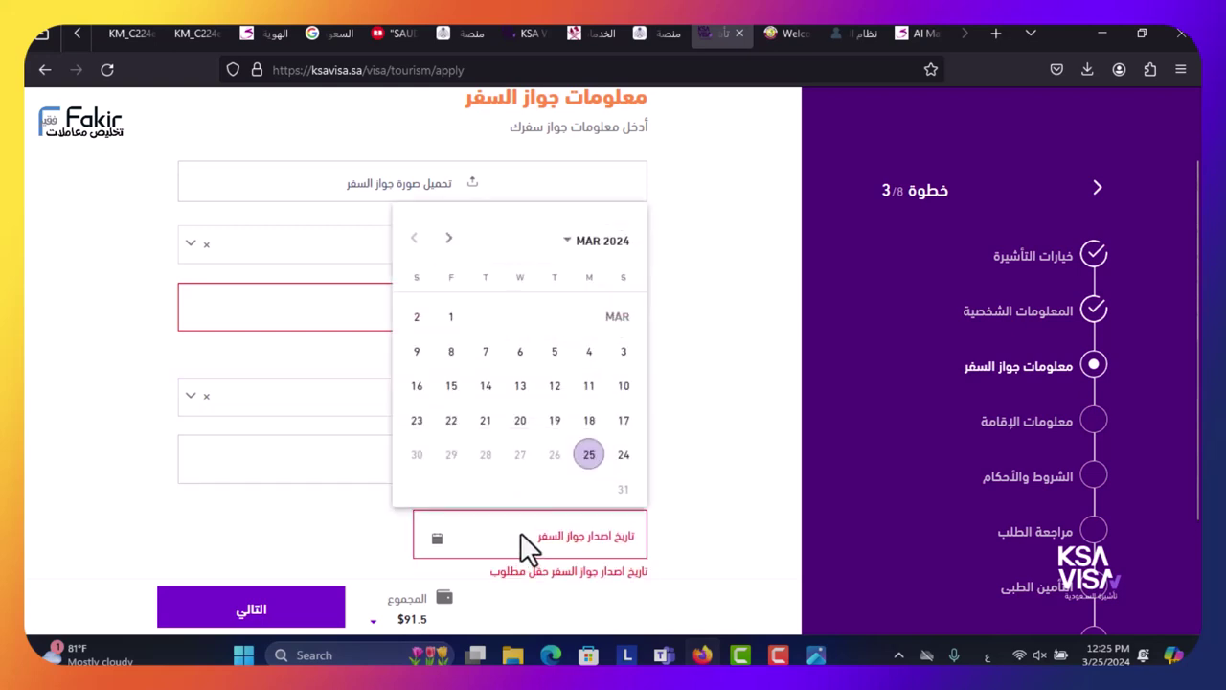
# - Set the passport issue date to 1 March 2024 and retype a valid passport number
pyautogui.click(454, 320)
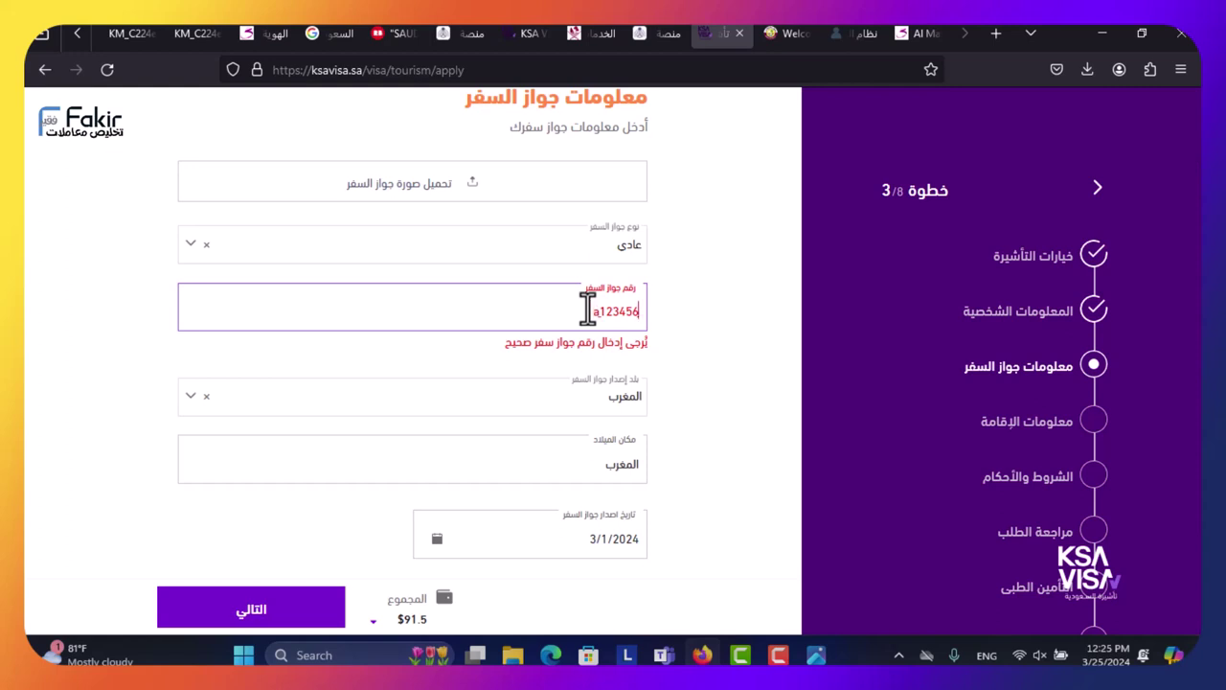
pyautogui.hotkey('ctrl', 'a')
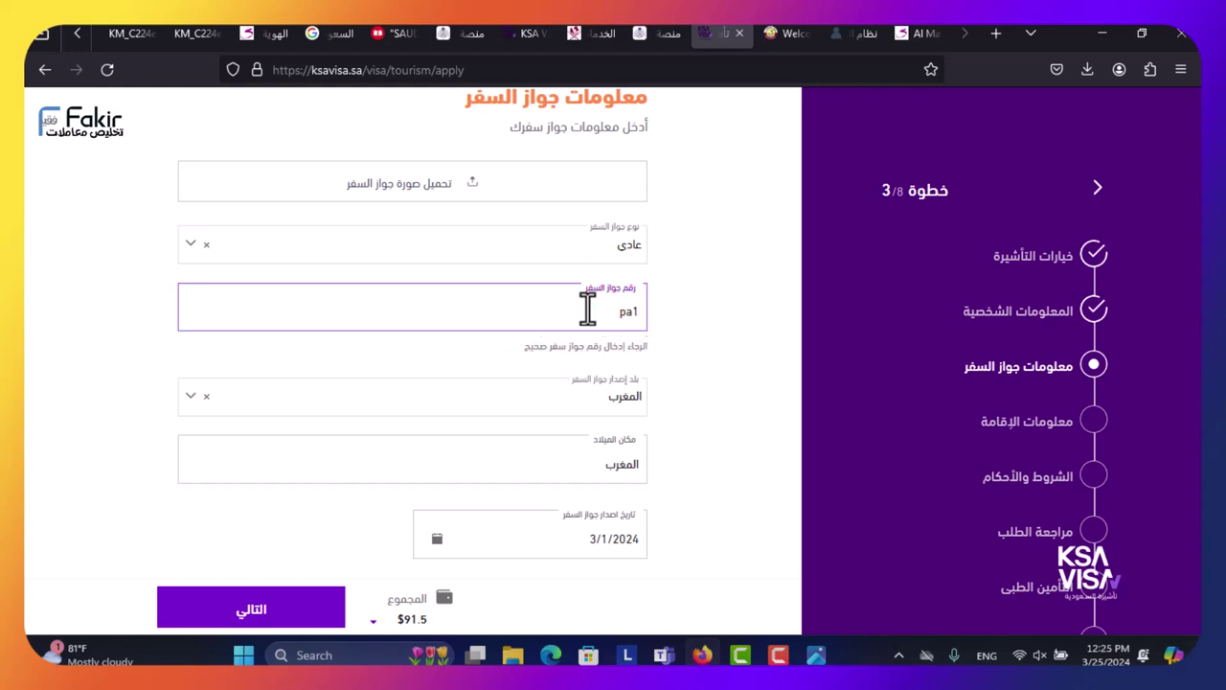
pyautogui.click(664, 415)
# - Set the passport expiry date to 26 September 2034
pyautogui.scroll(-2, 667, 418)
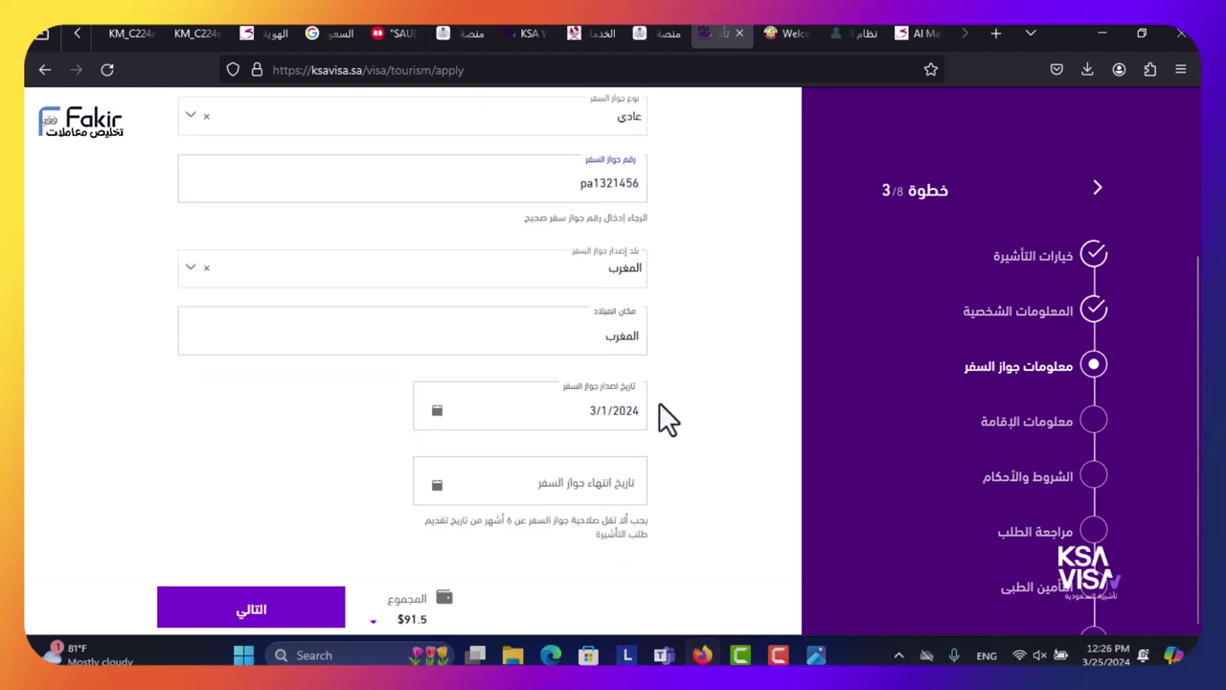
pyautogui.click(561, 486)
pyautogui.click(611, 201)
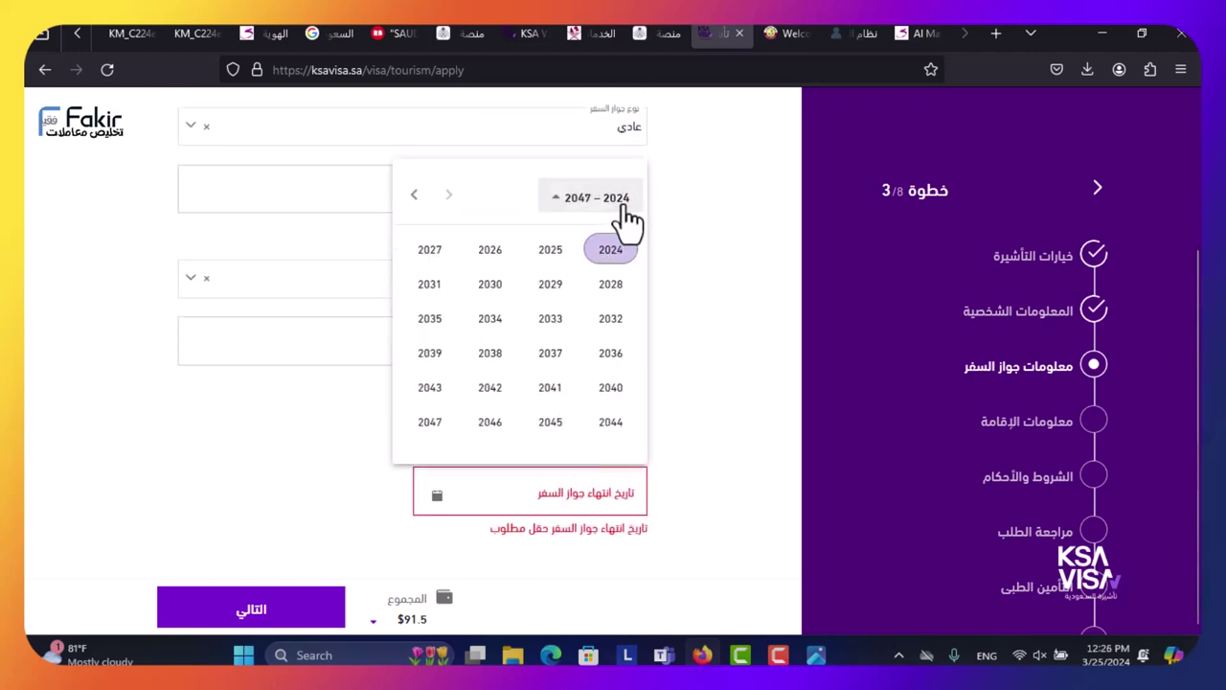
pyautogui.click(496, 324)
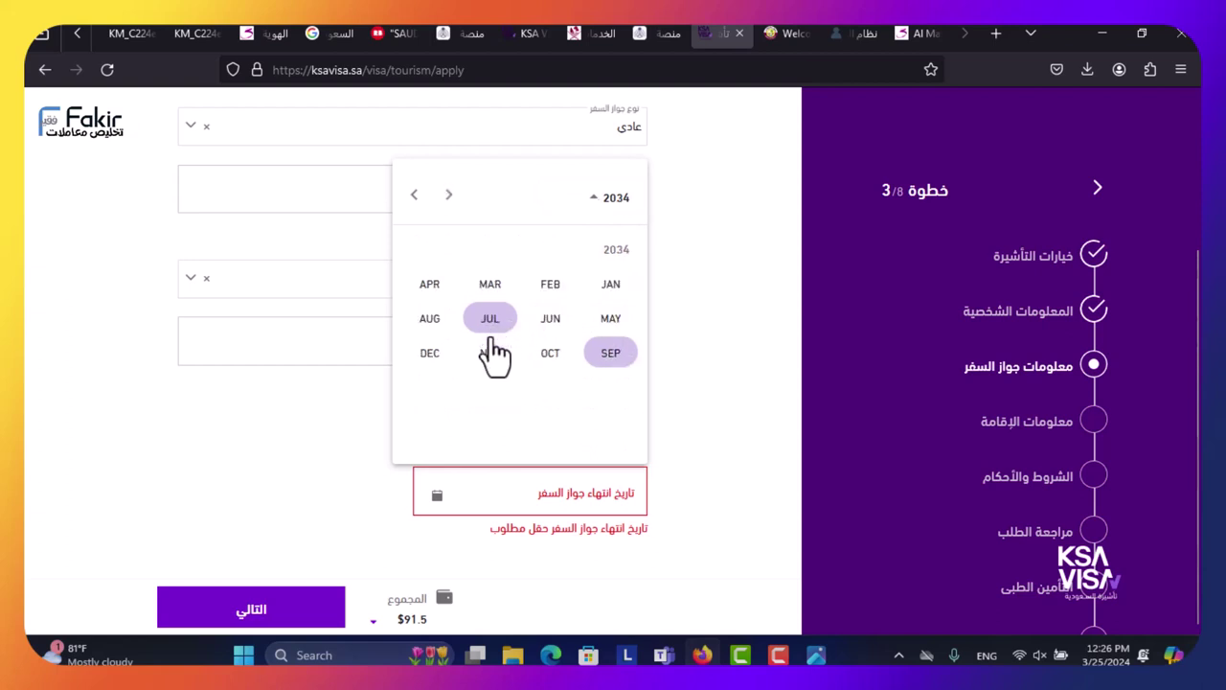
pyautogui.click(607, 356)
pyautogui.click(554, 411)
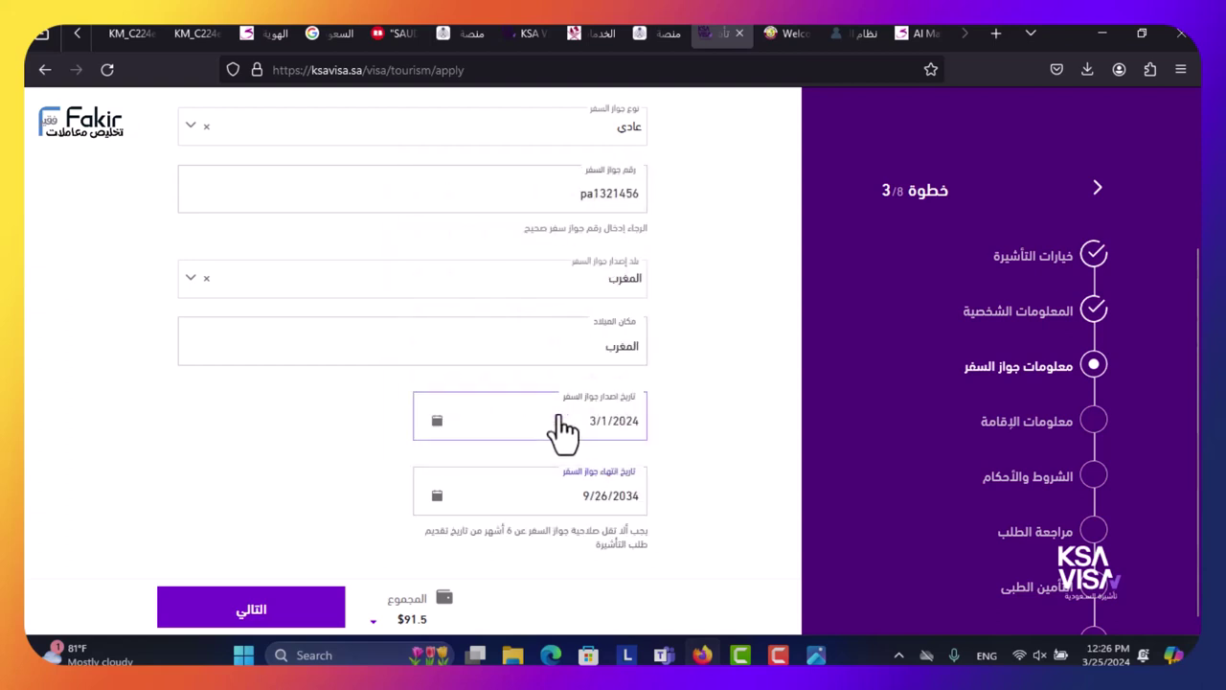
pyautogui.scroll(3, 273, 421)
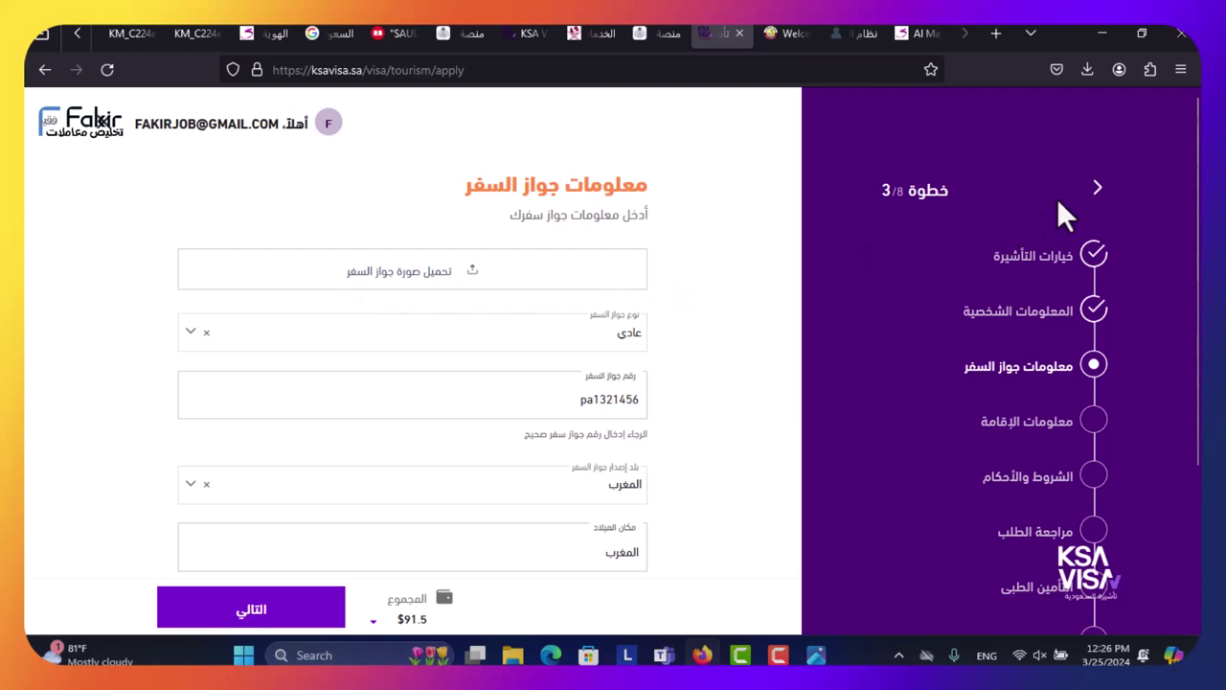
# - Submit the passport information step with 'WhatsApp Image 2024-03-24 at 10.31.52 PM.jpeg' attached as the passport scan
pyautogui.scroll(-2, 1138, 154)
pyautogui.scroll(2, 858, 220)
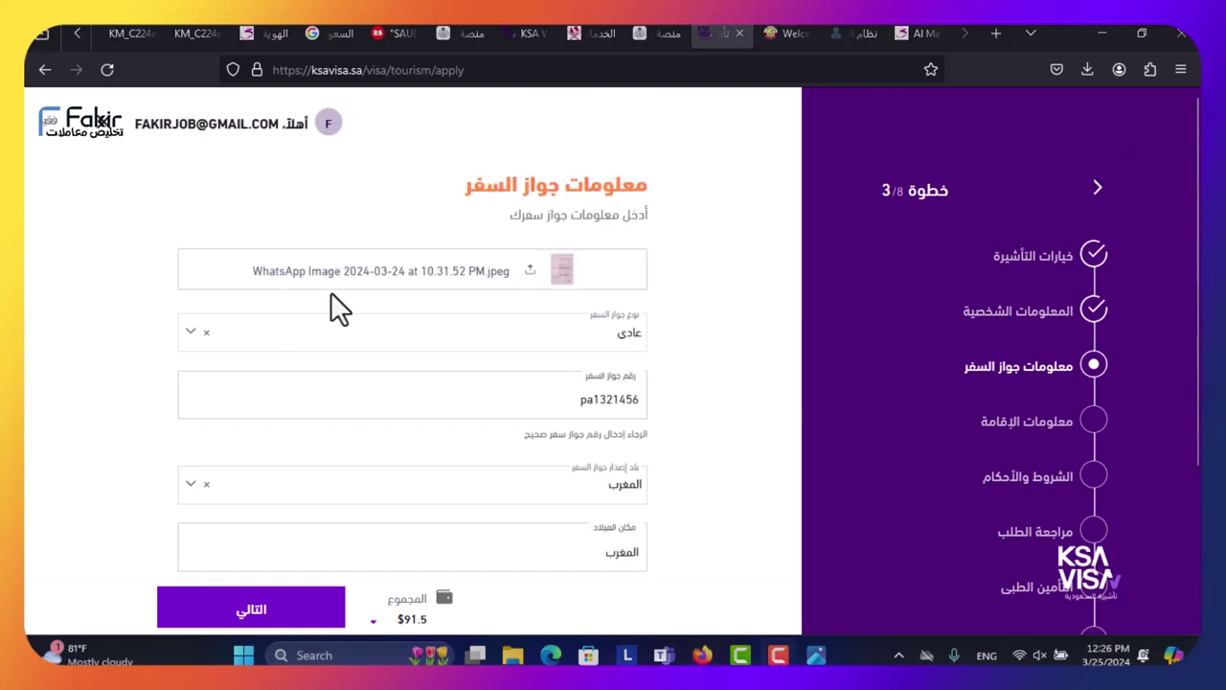
pyautogui.scroll(-3, 403, 326)
pyautogui.click(196, 613)
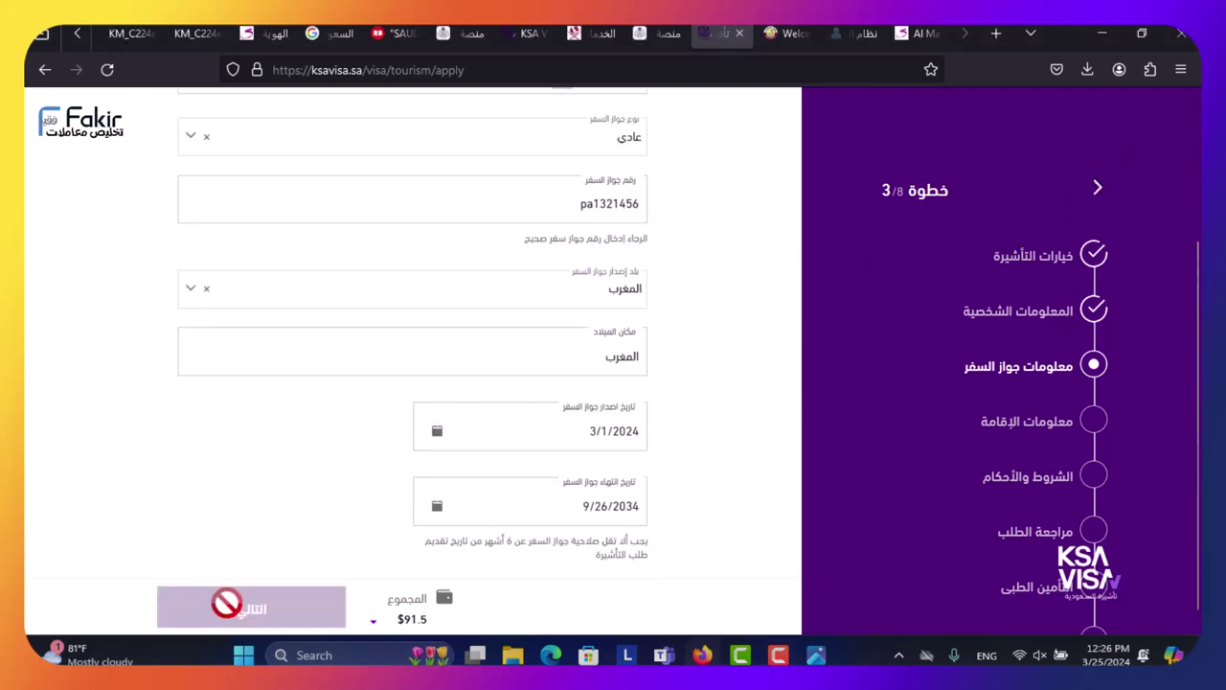